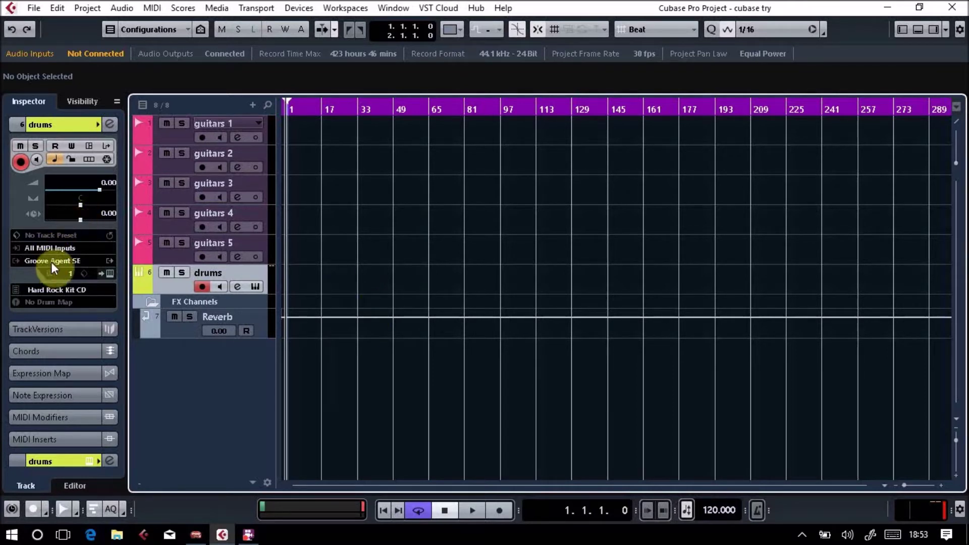
Remove the drums track from the project using its track context menu.
right_click(263, 272)
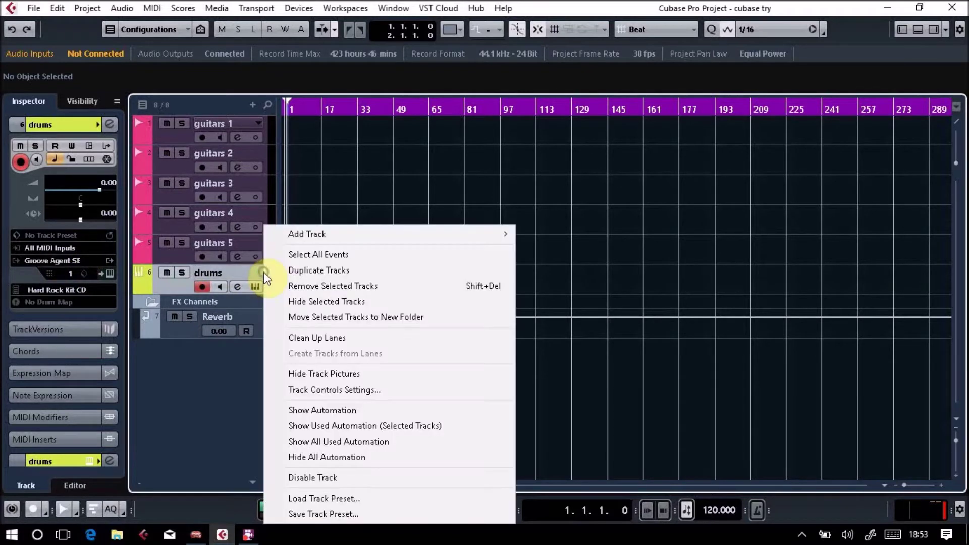
left_click(360, 286)
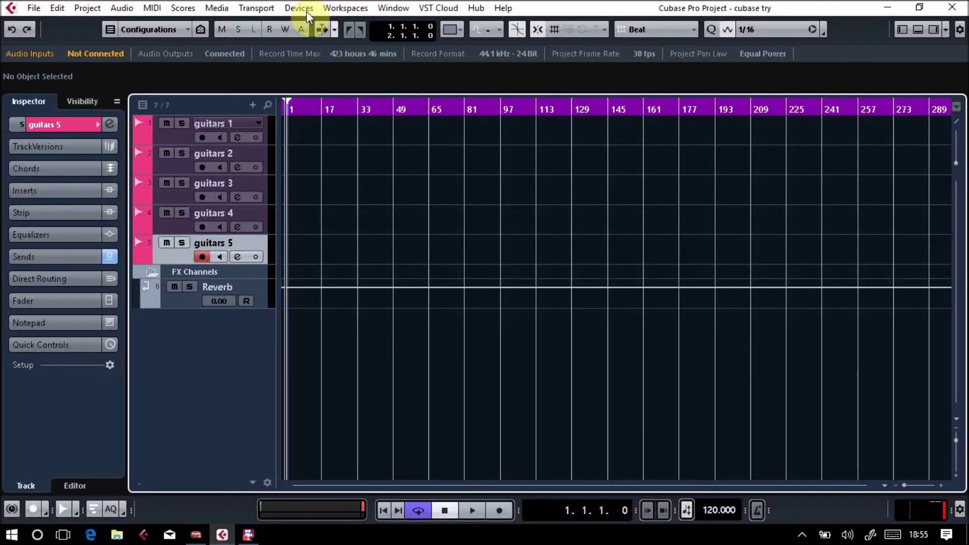
left_click(934, 29)
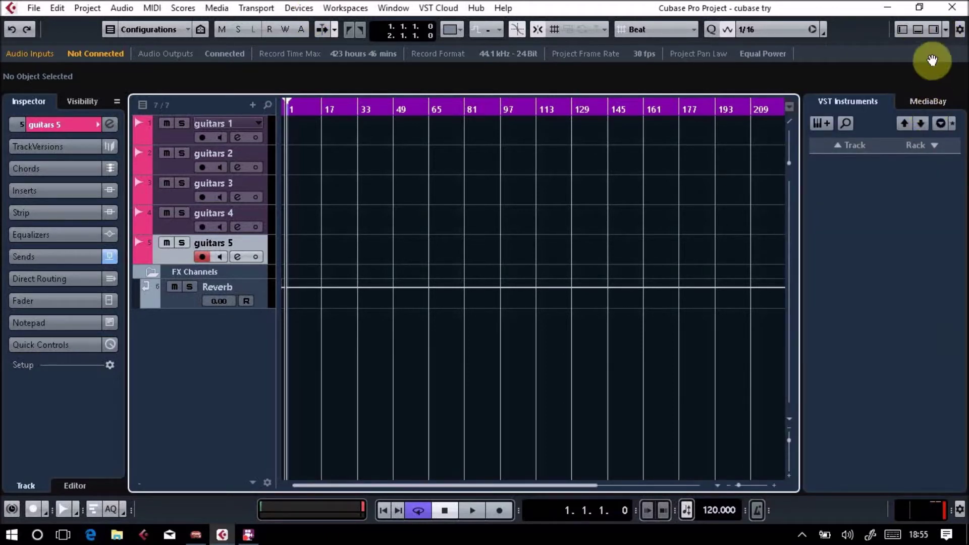
left_click(934, 30)
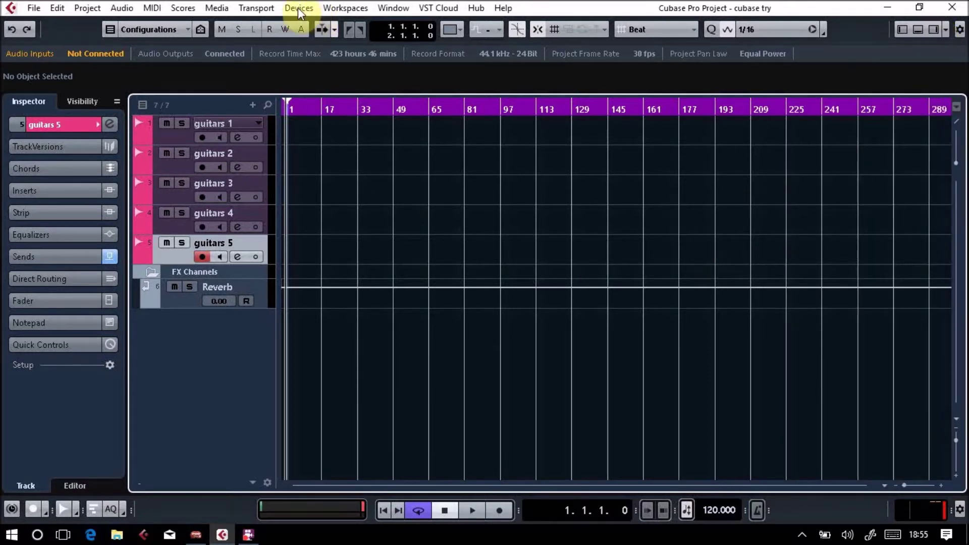
left_click(213, 10)
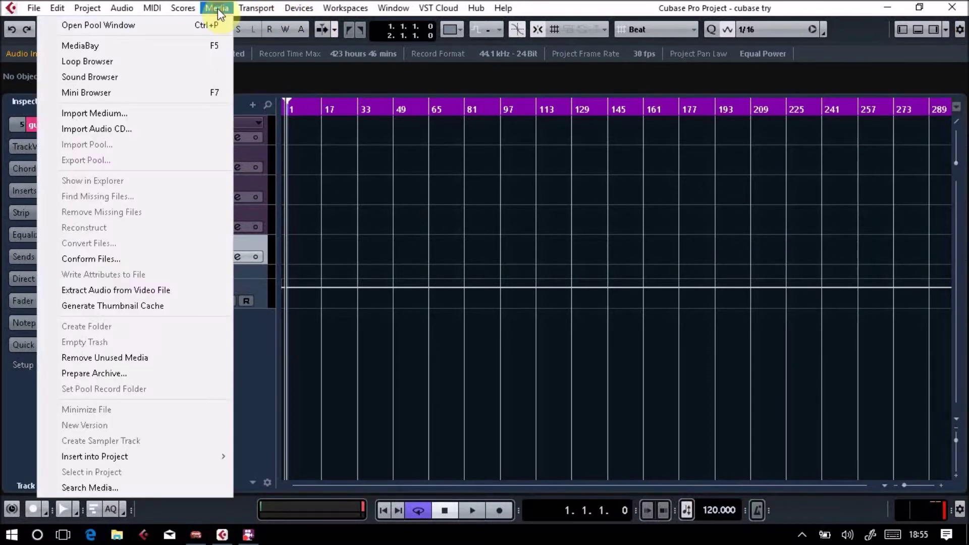
left_click(204, 8)
left_click(204, 8)
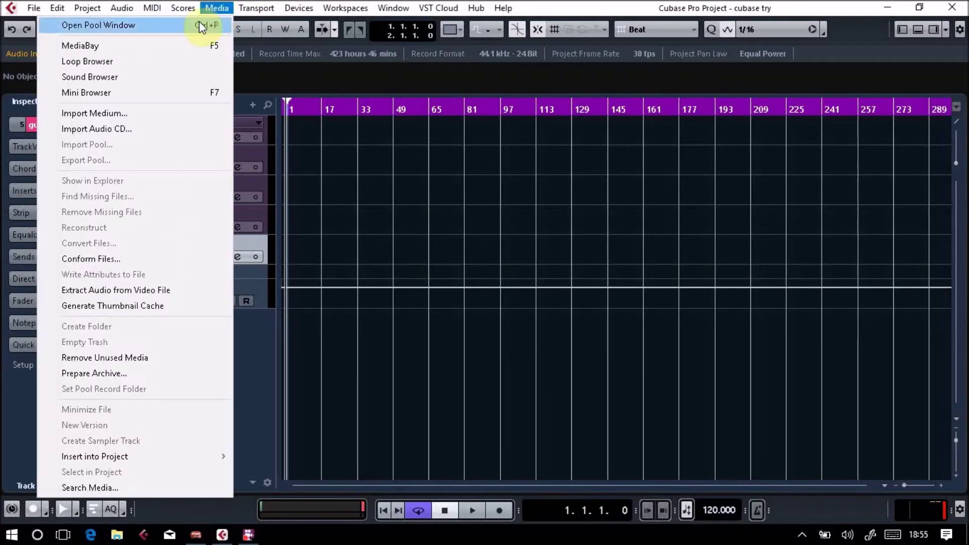
left_click(378, 220)
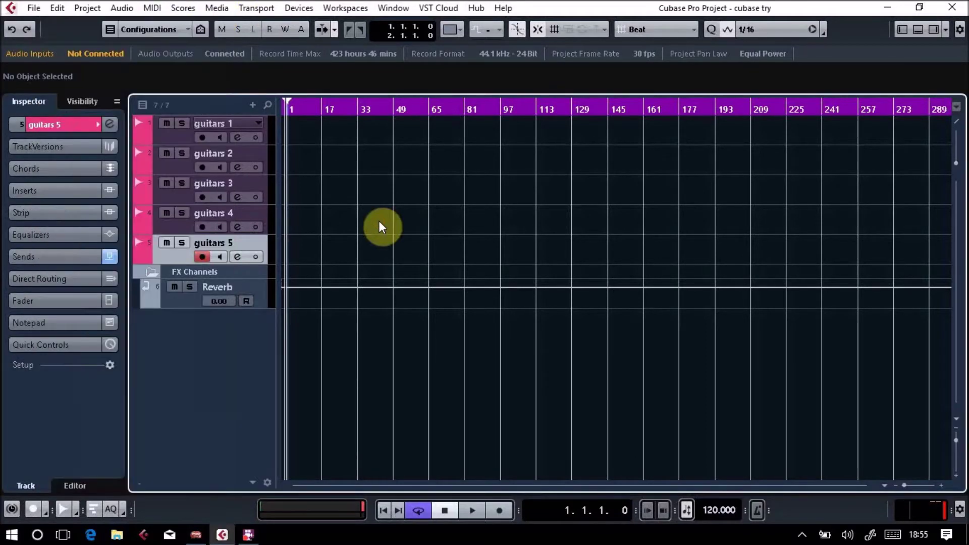
Open the MediaBay with F5 and search for 'drums'.
key("F5")
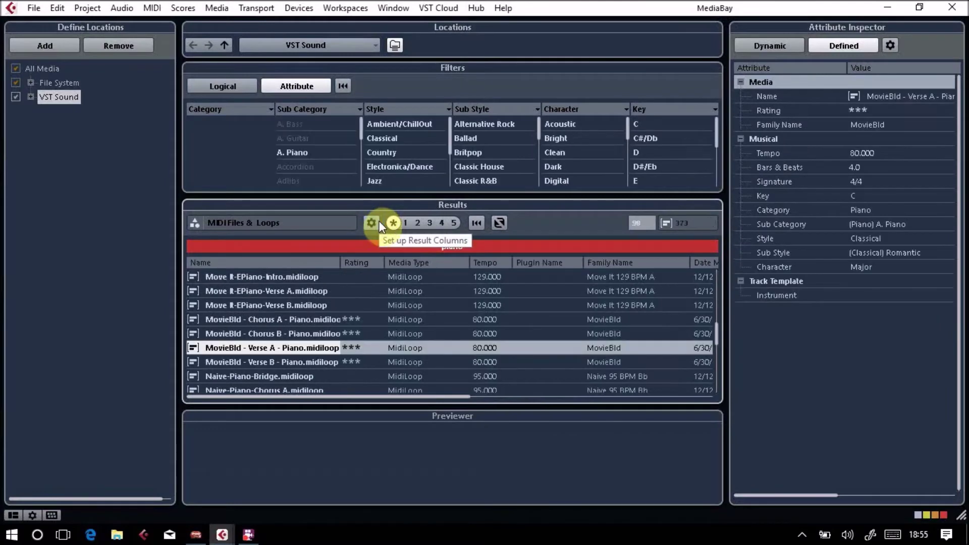
double_click(464, 245)
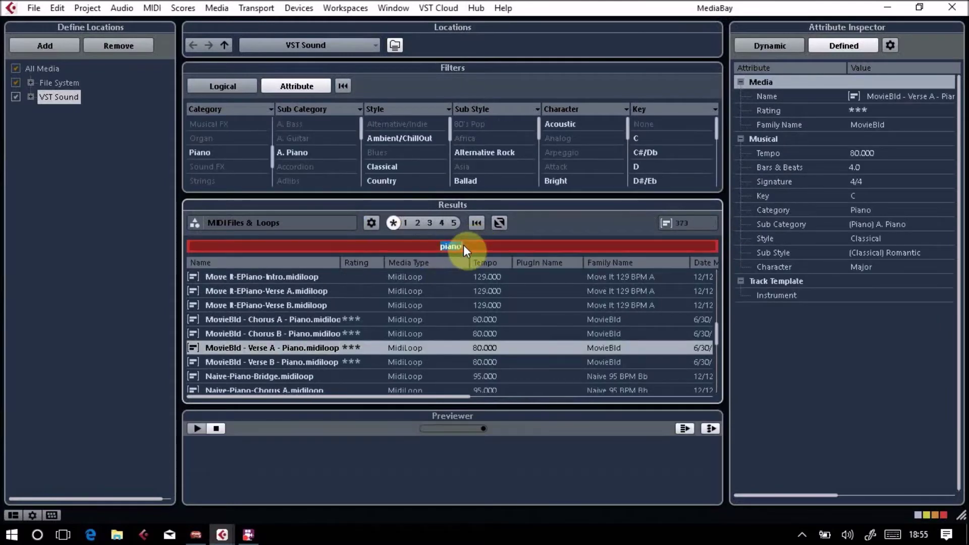
type("drums")
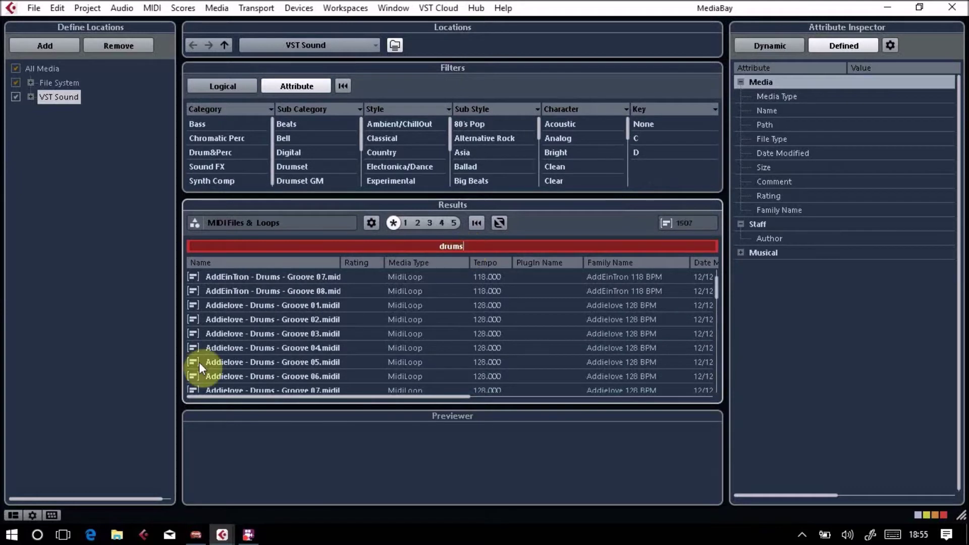
Limit the results to Audio Files and preview 082 drums-b.wav, then stop it.
left_click(286, 220)
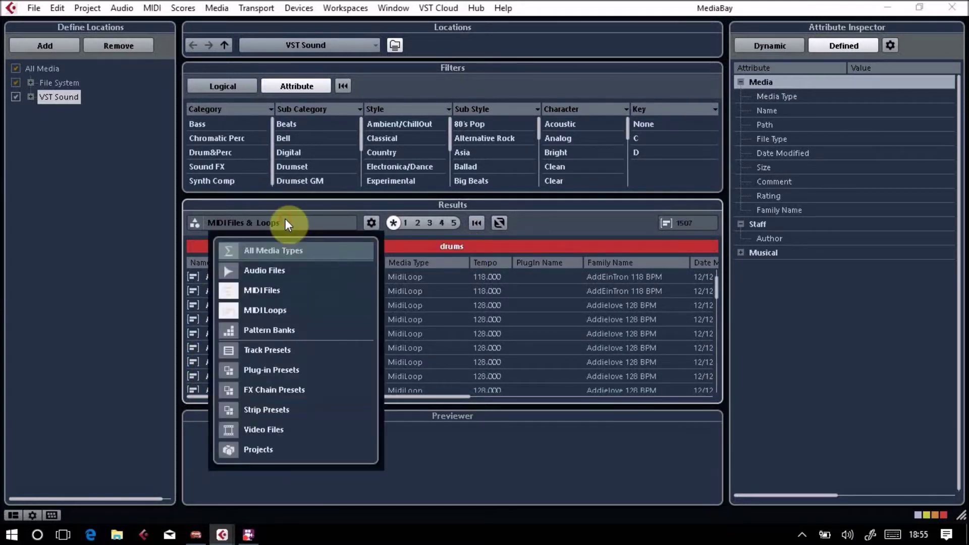
left_click(234, 291)
left_click(234, 309)
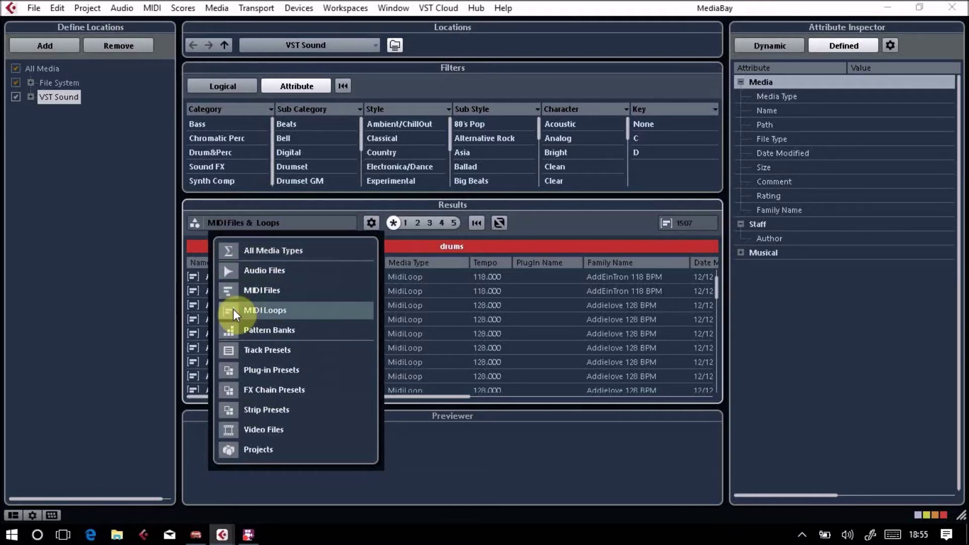
left_click(232, 274)
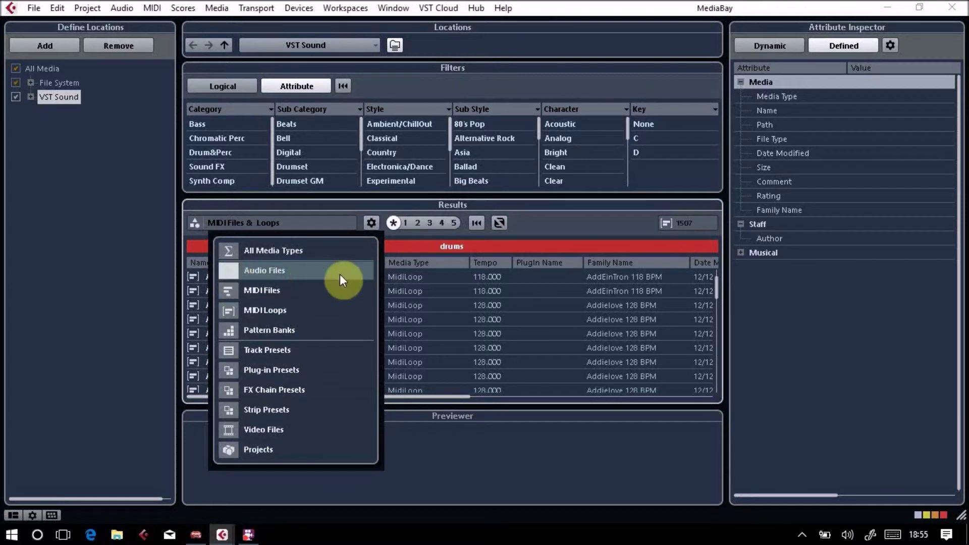
left_click(489, 235)
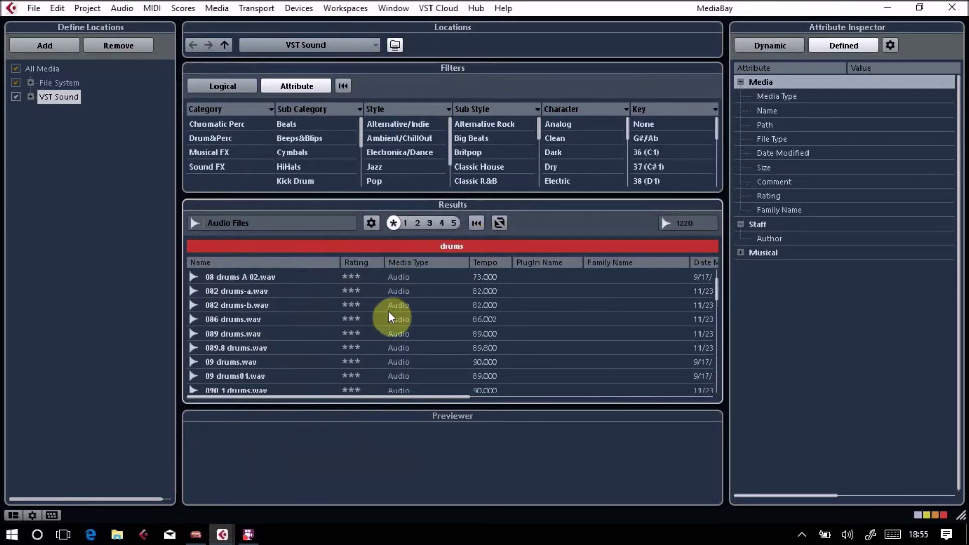
left_click(251, 306)
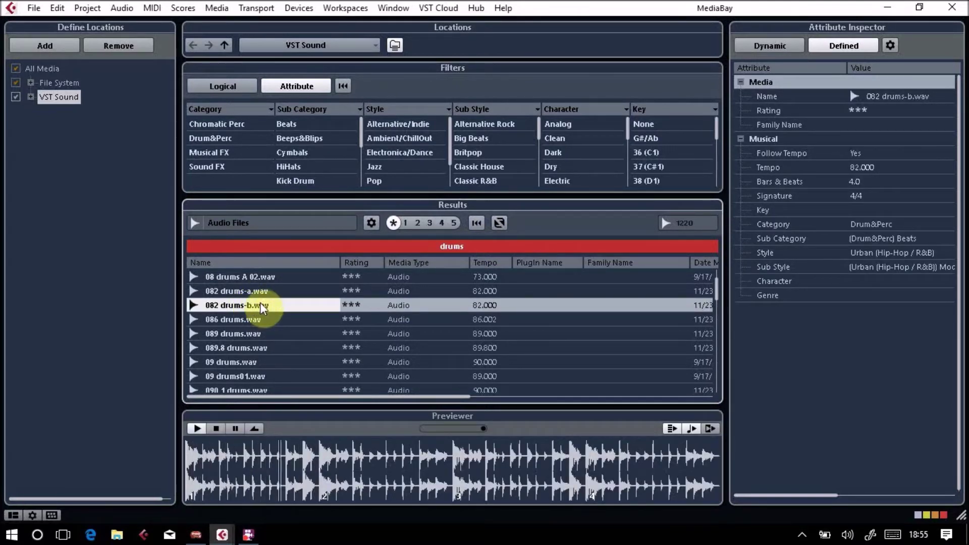
key("space")
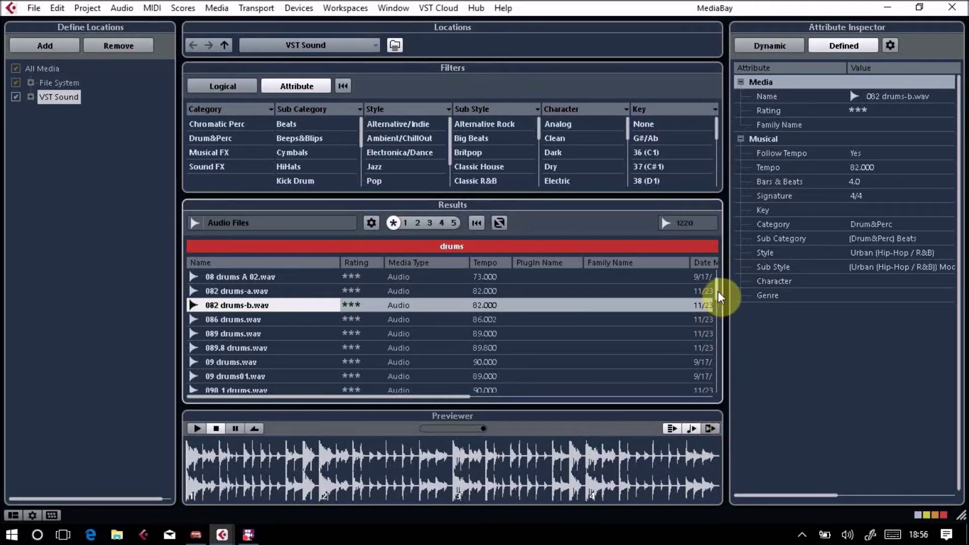
Select Outofcharacter Drums.aif, lower the Previewer volume, and audition the loop briefly.
left_click_drag(720, 295, 722, 316)
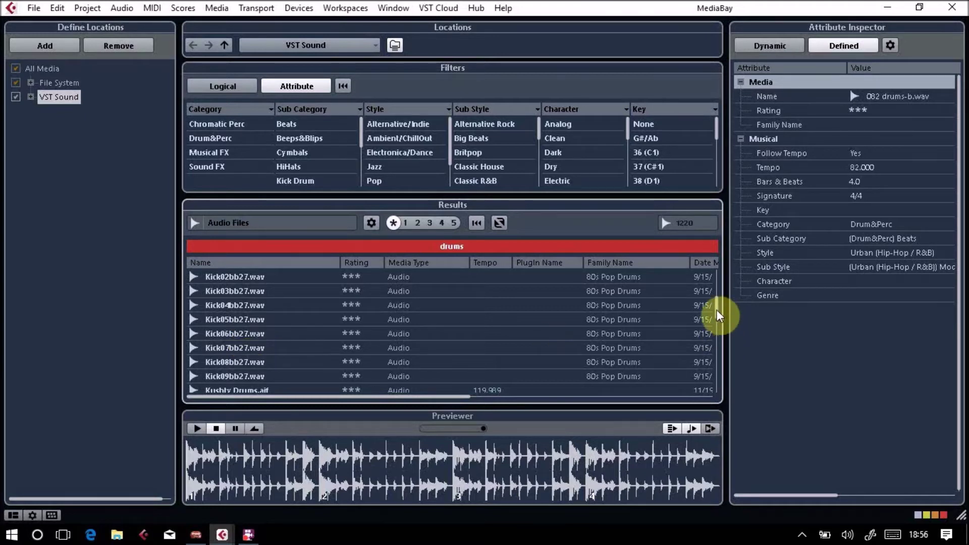
left_click_drag(717, 309, 718, 326)
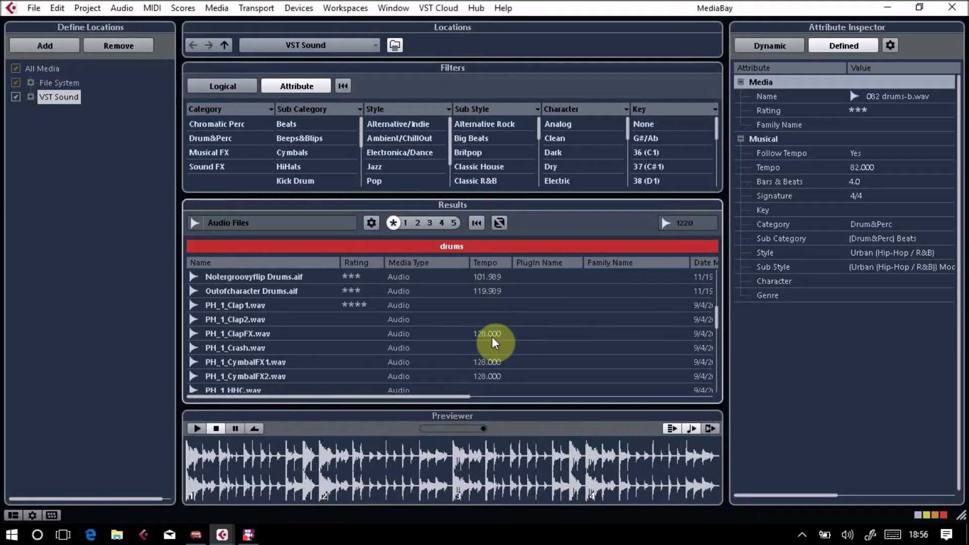
left_click(292, 294)
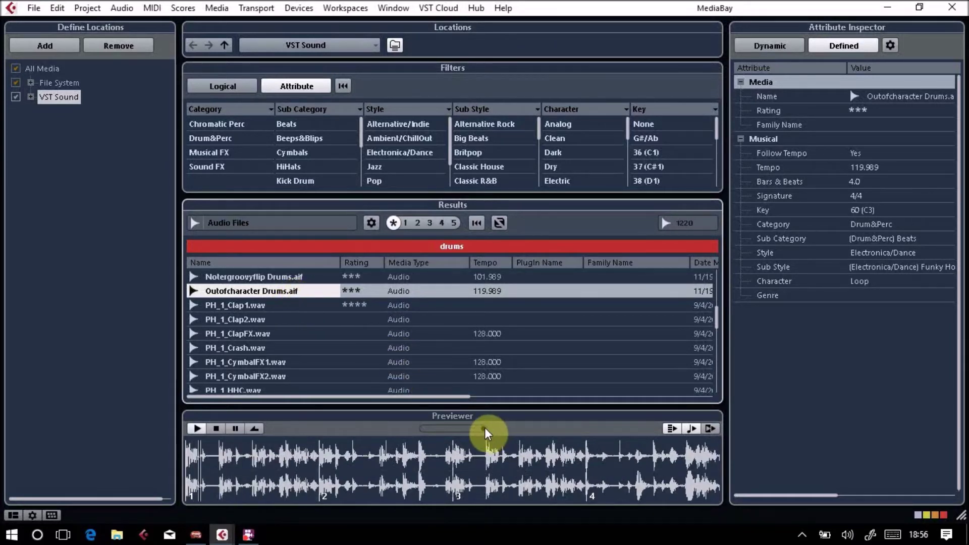
left_click_drag(479, 434, 462, 435)
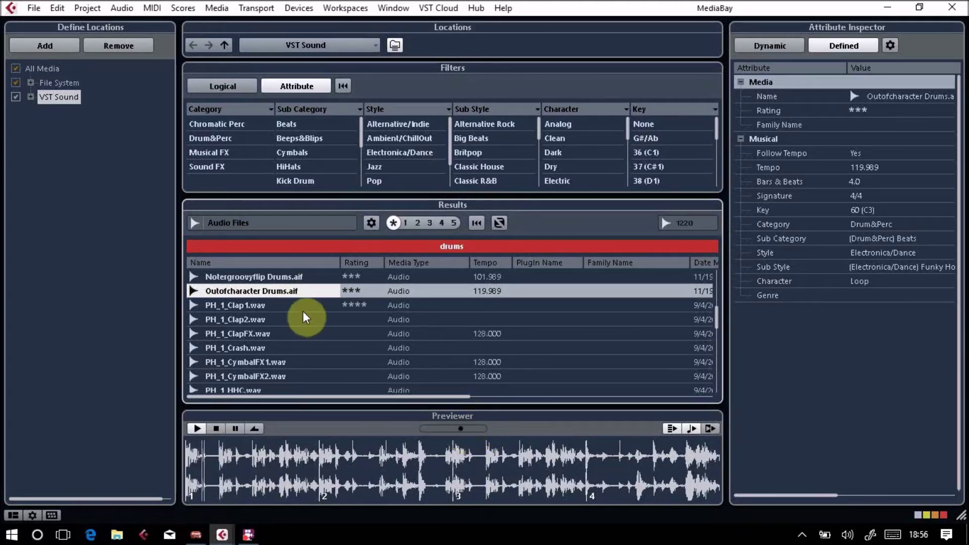
left_click(295, 293)
key("space")
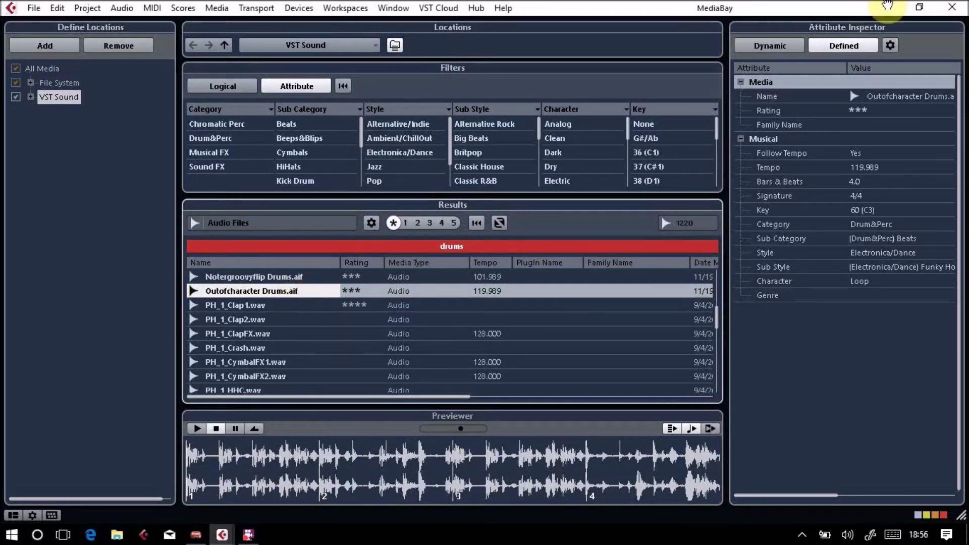
Close MediaBay, zoom to bars 1–10, and set the locators around the drums event.
left_click(952, 8)
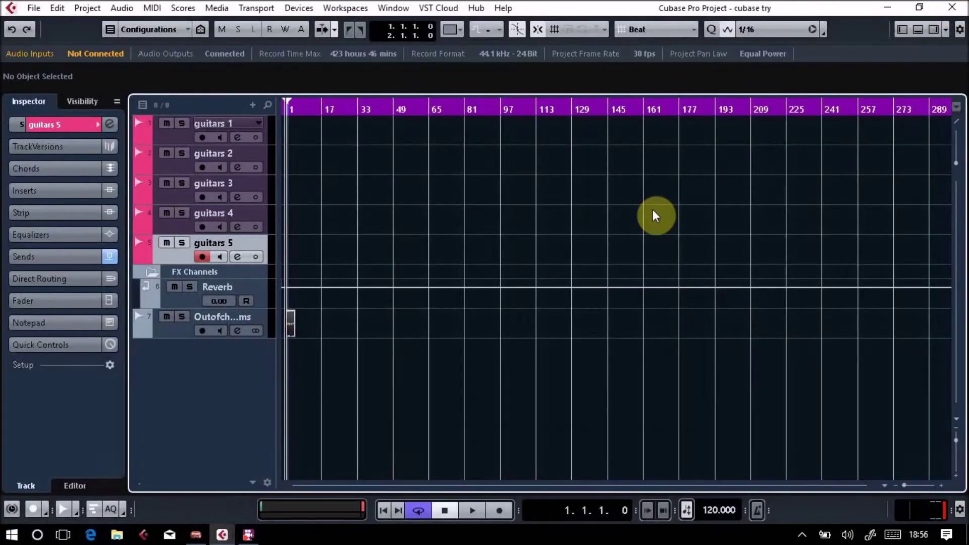
key("h")
key("h")
key("h")
key("h")
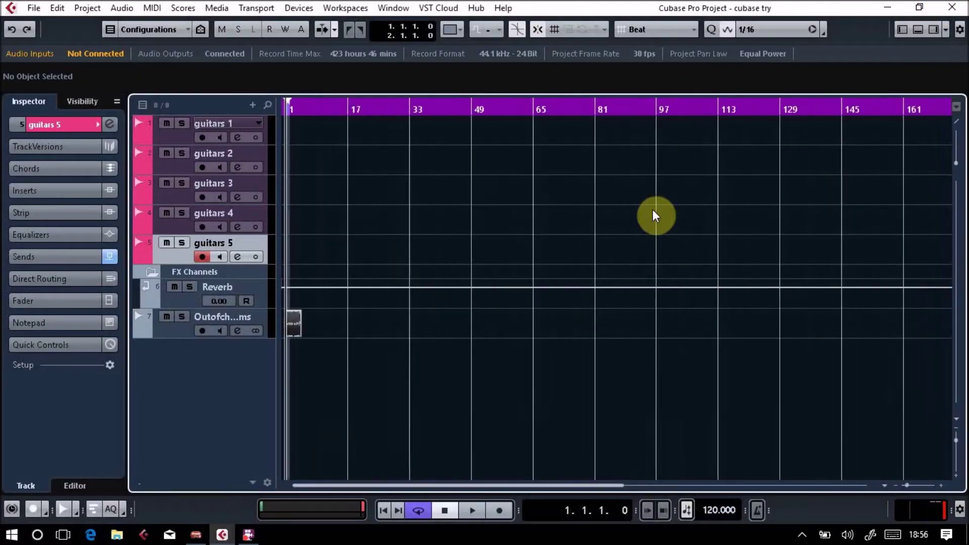
key("h")
key("h")
key("h")
key("h")
key("h")
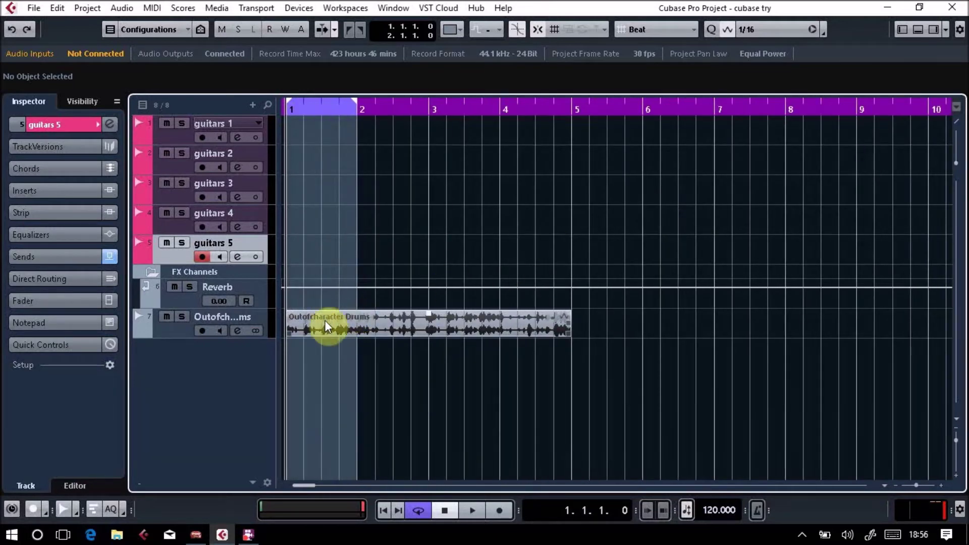
left_click(483, 323)
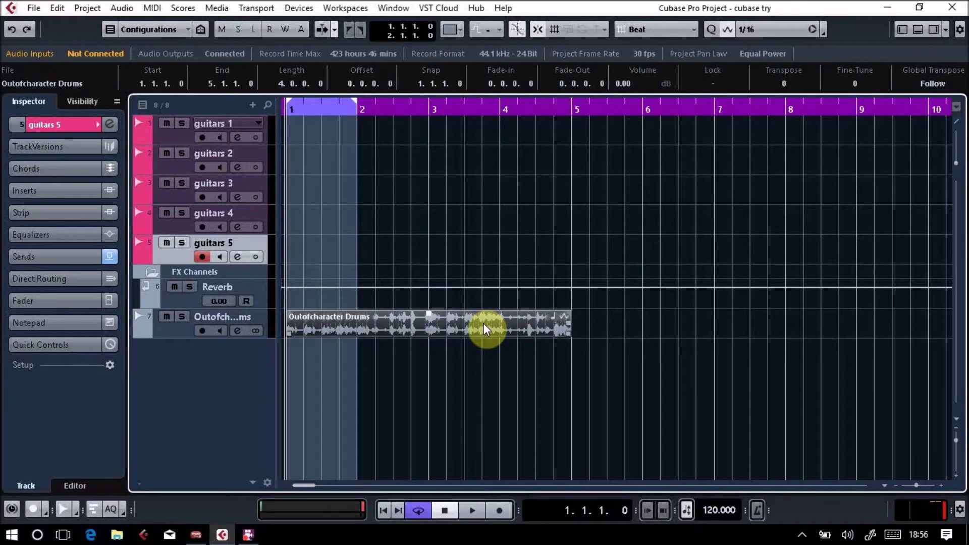
key("p")
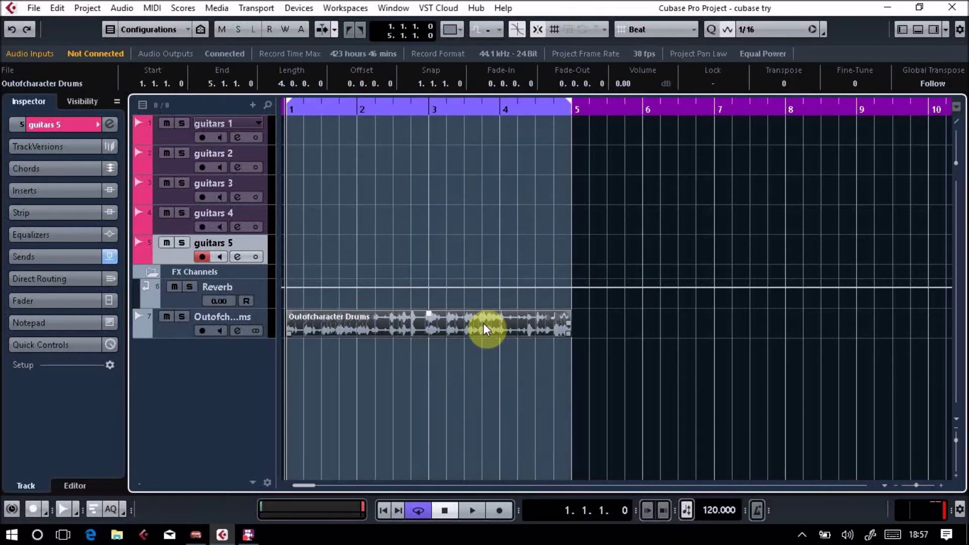
Play the bars 1–5 loop, then duplicate the drums event and undo it.
left_click(470, 511)
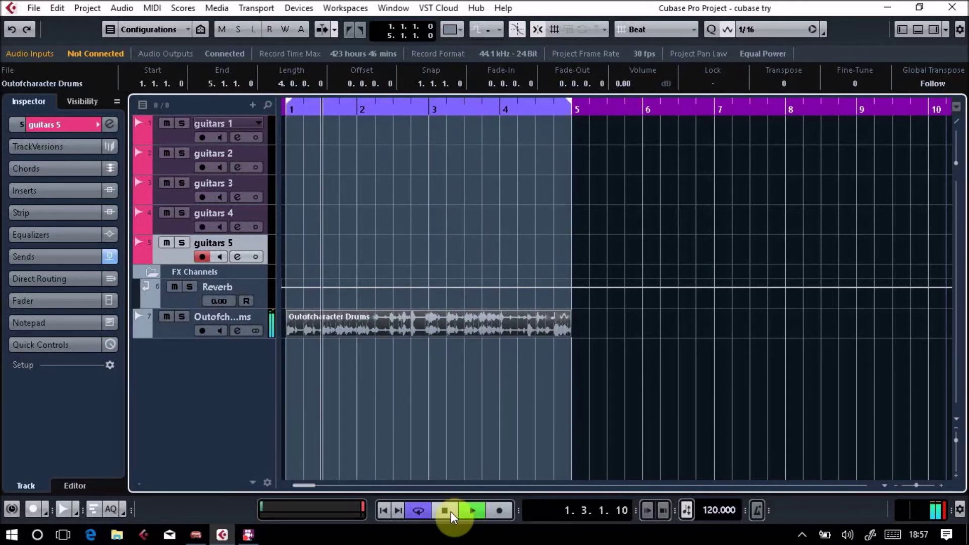
left_click(446, 511)
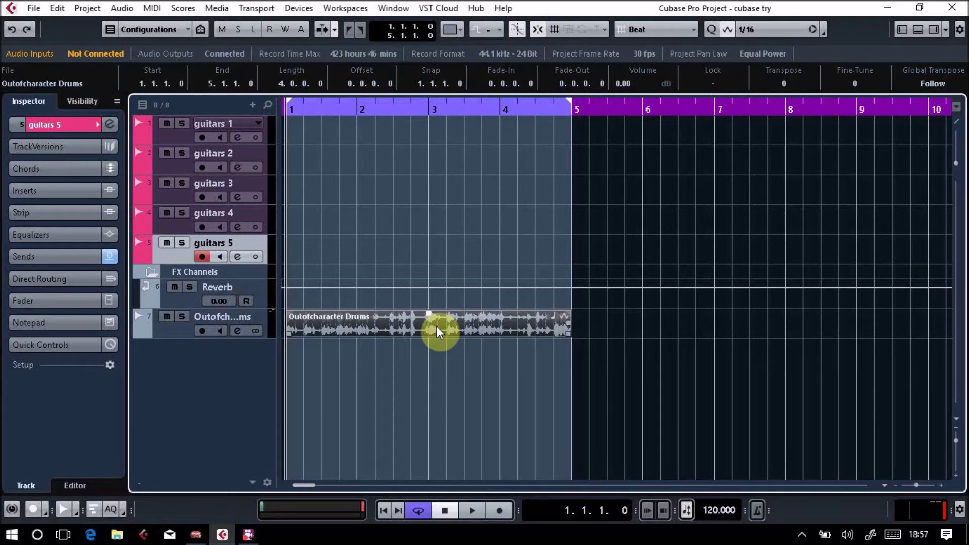
key("ctrl+d")
key("ctrl+d")
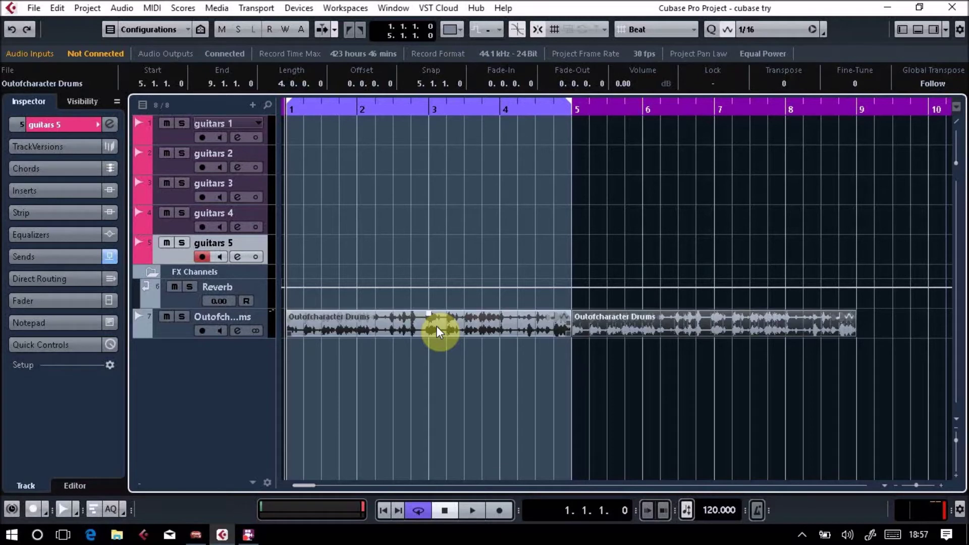
key("ctrl+z")
key("ctrl+z")
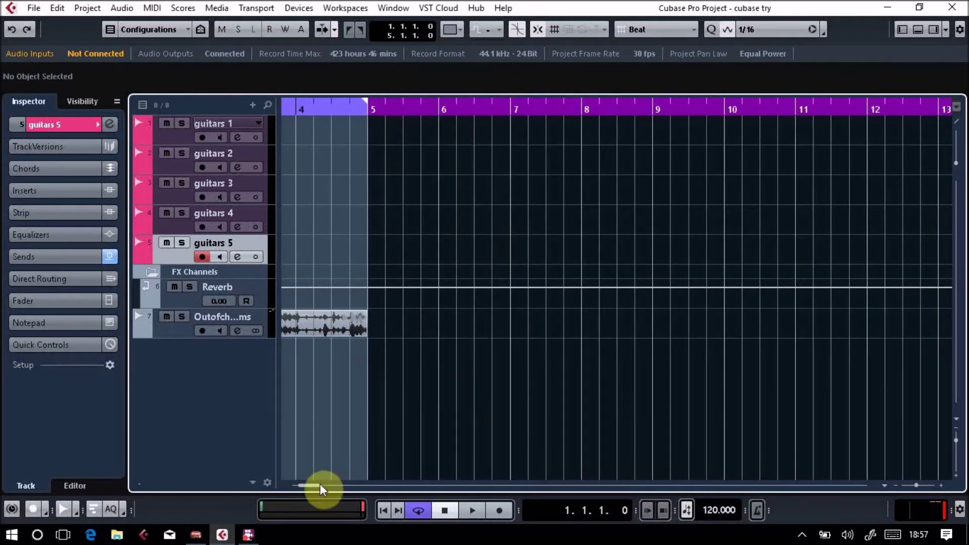
left_click_drag(320, 486, 314, 486)
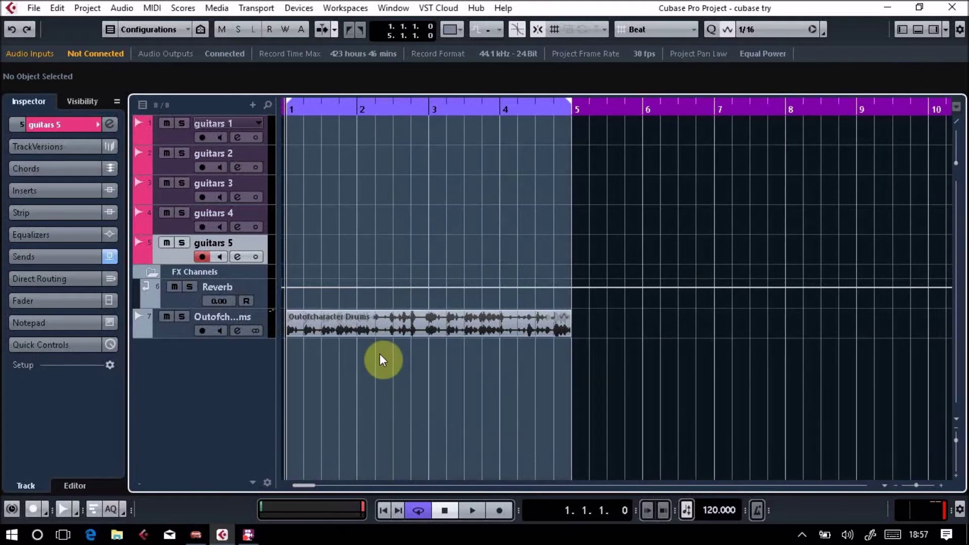
Pick the split tool from the tool palette and select the drums audio track.
right_click(380, 358)
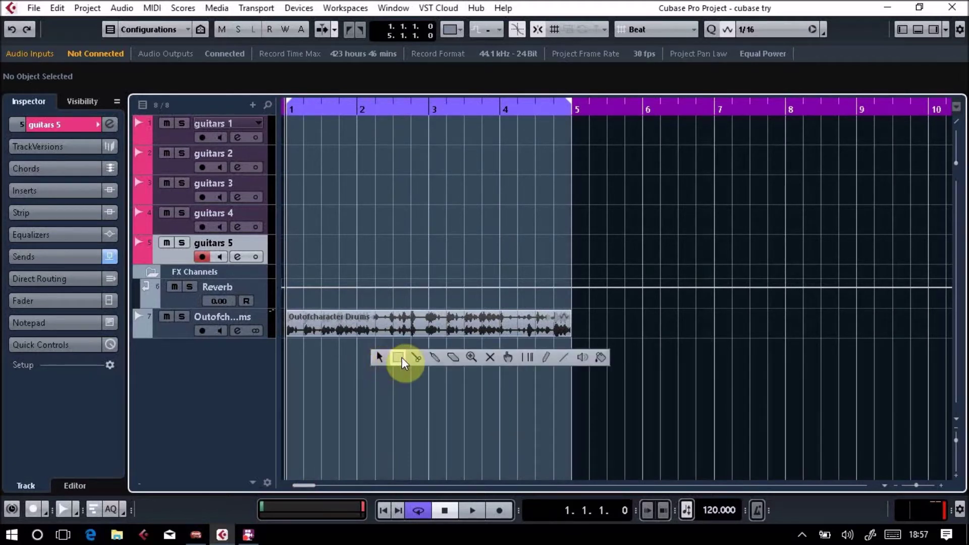
left_click(417, 359)
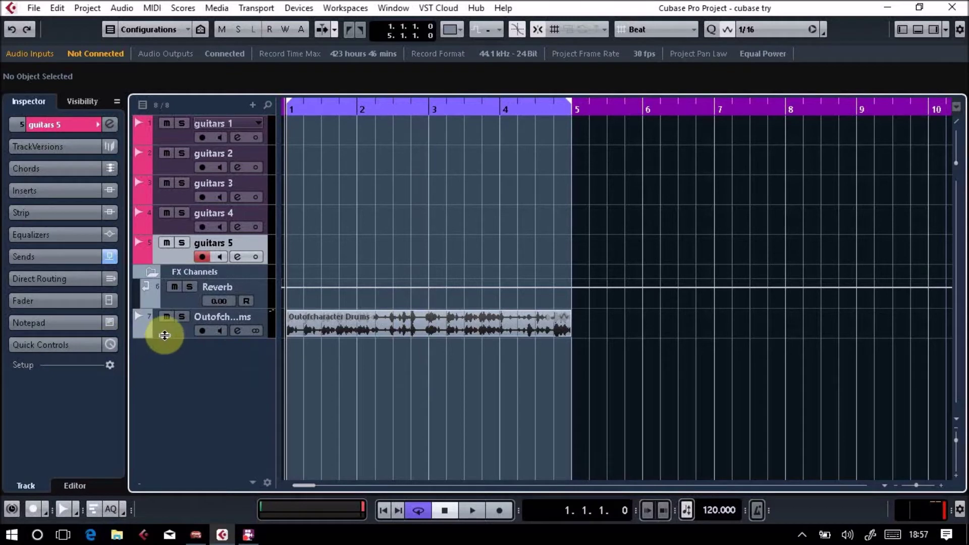
left_click(168, 334)
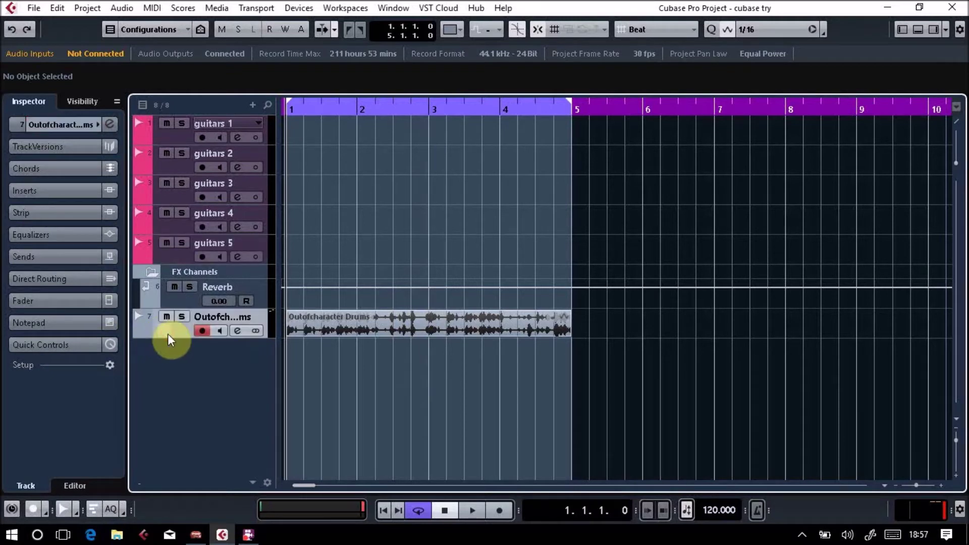
Remove the Outofcharacter Drums track, confirming deletion of its audio.
right_click(168, 339)
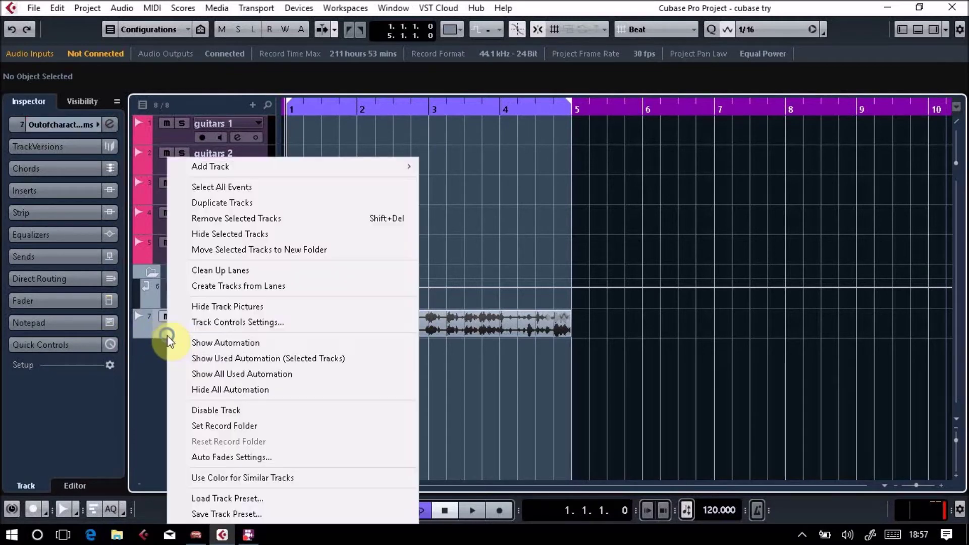
left_click(252, 218)
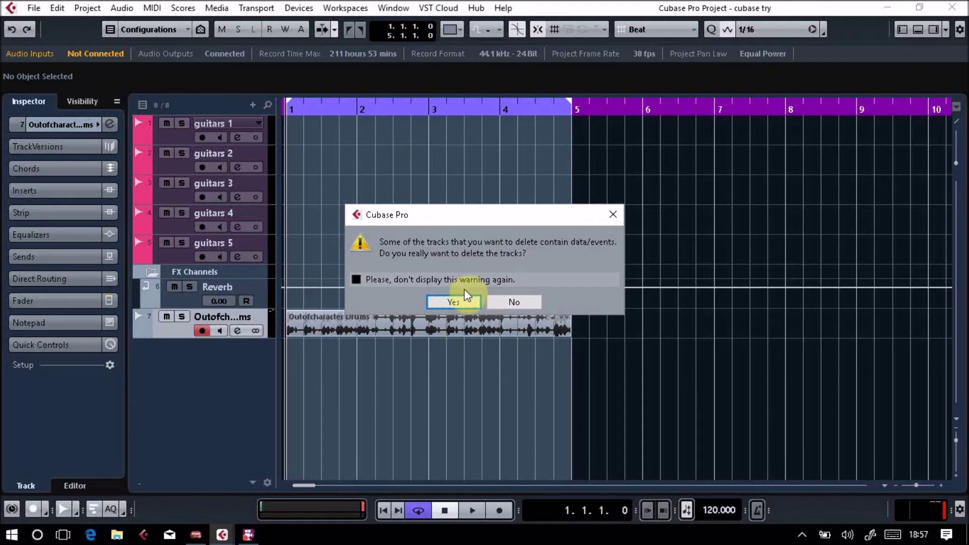
left_click(453, 302)
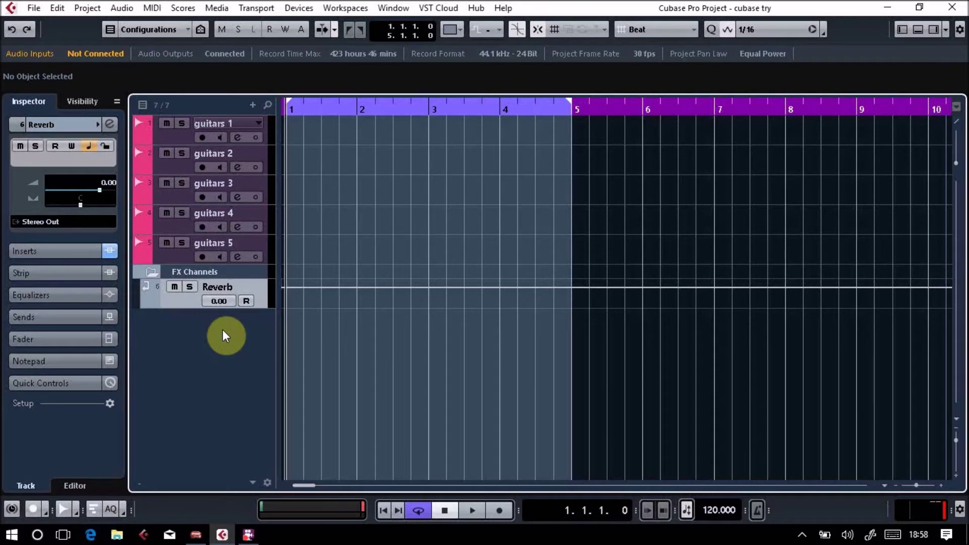
Open and close the VST Instruments window and toggle the instruments/media side panel.
key("F11")
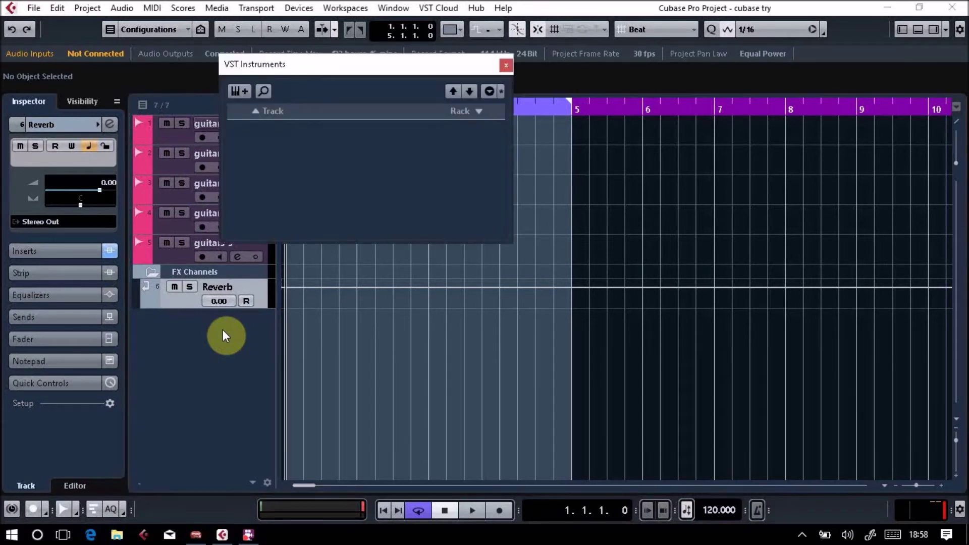
left_click(510, 67)
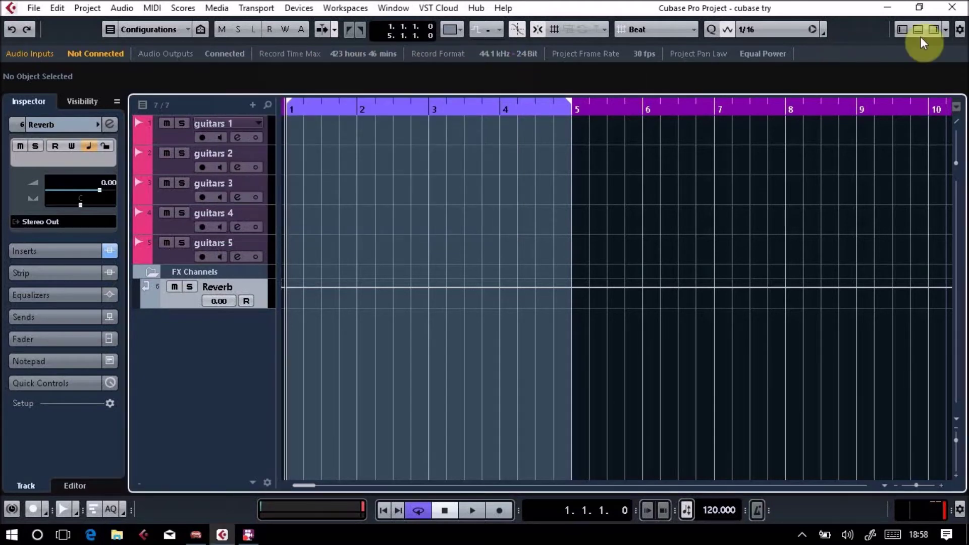
left_click(934, 29)
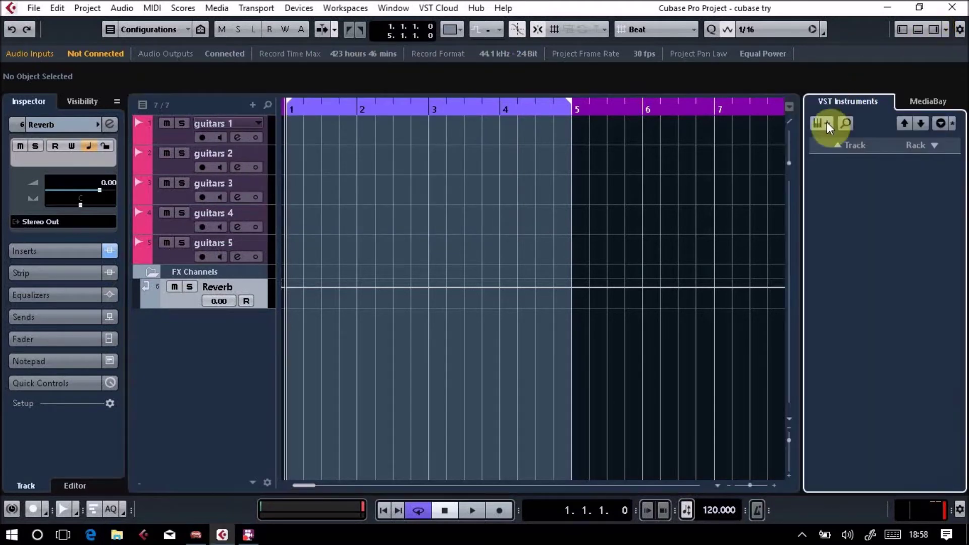
left_click(602, 333)
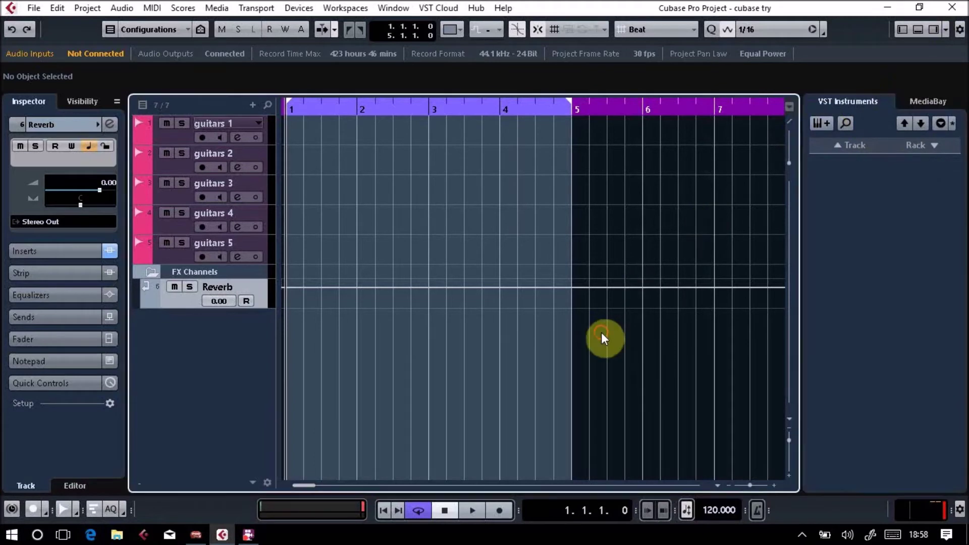
left_click(934, 29)
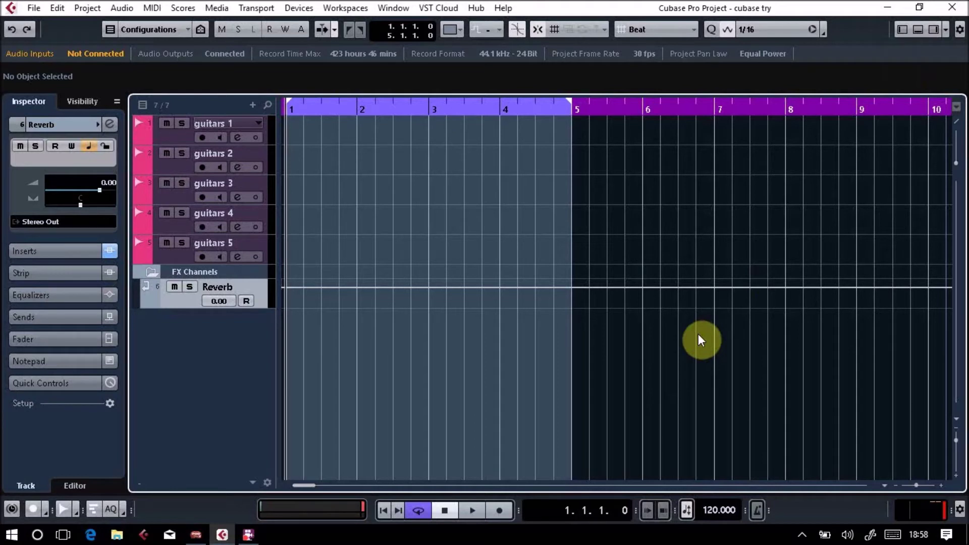
Add a Groove Agent SE instrument track from the VST Instruments rack.
key("F11")
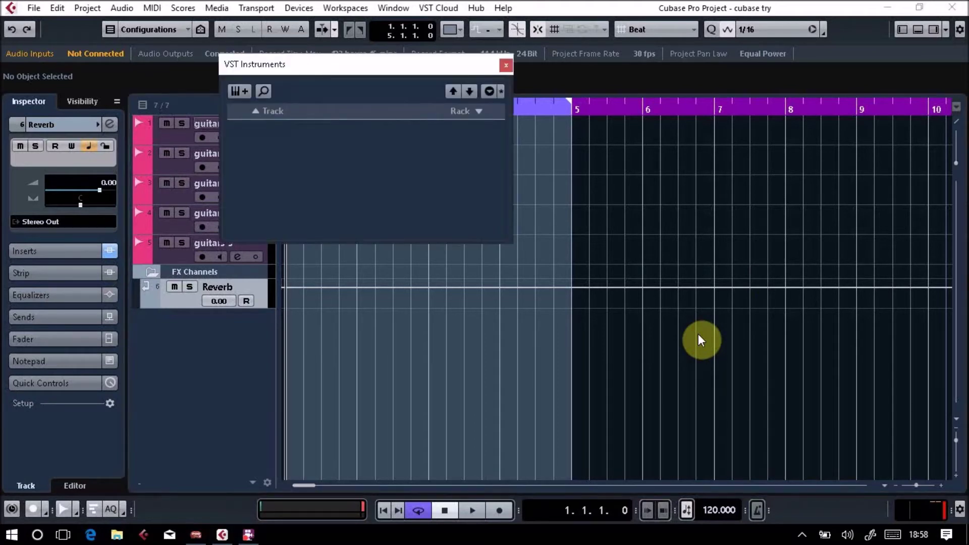
left_click(241, 92)
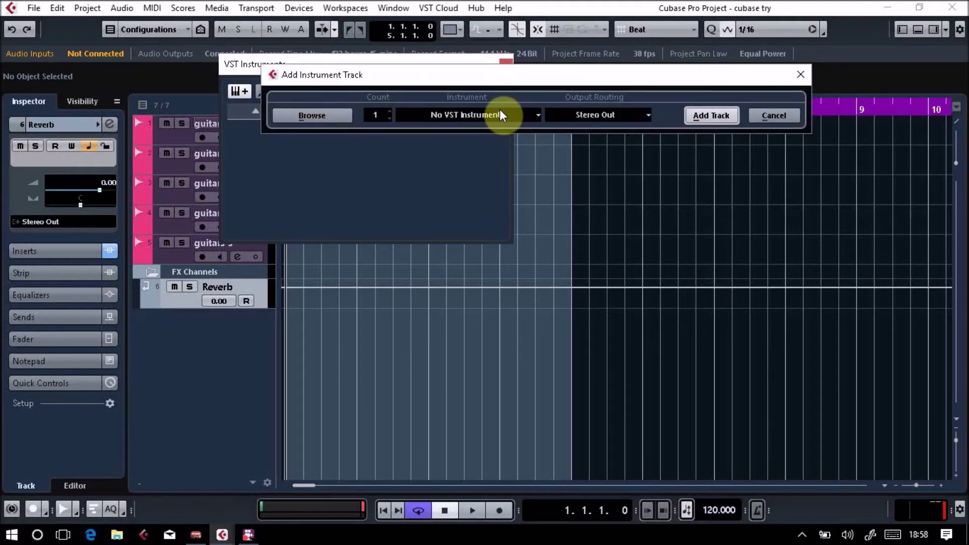
left_click(522, 116)
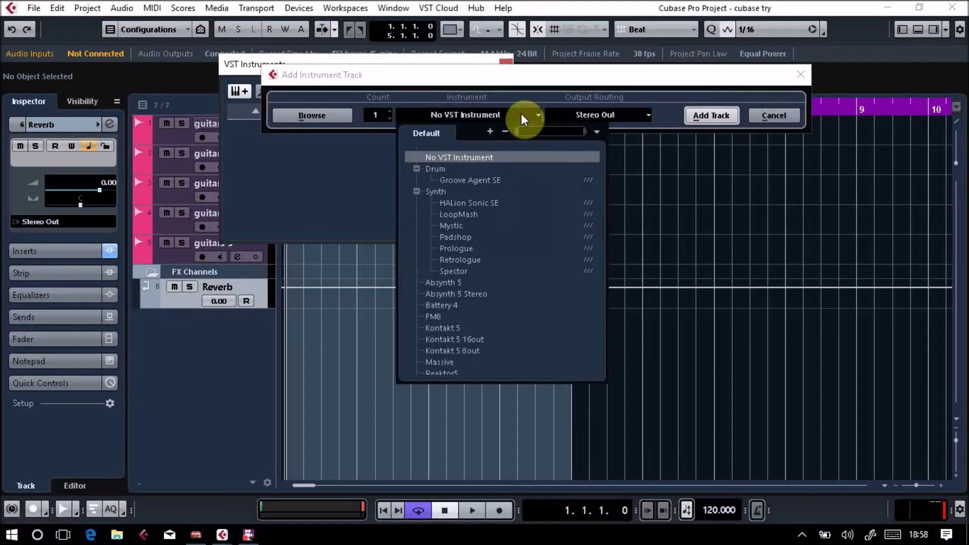
left_click(489, 179)
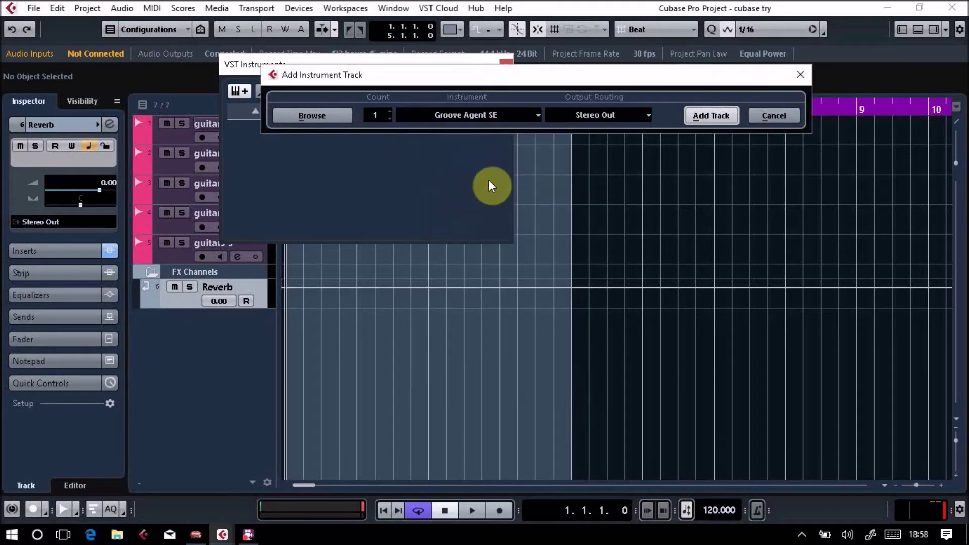
left_click(725, 115)
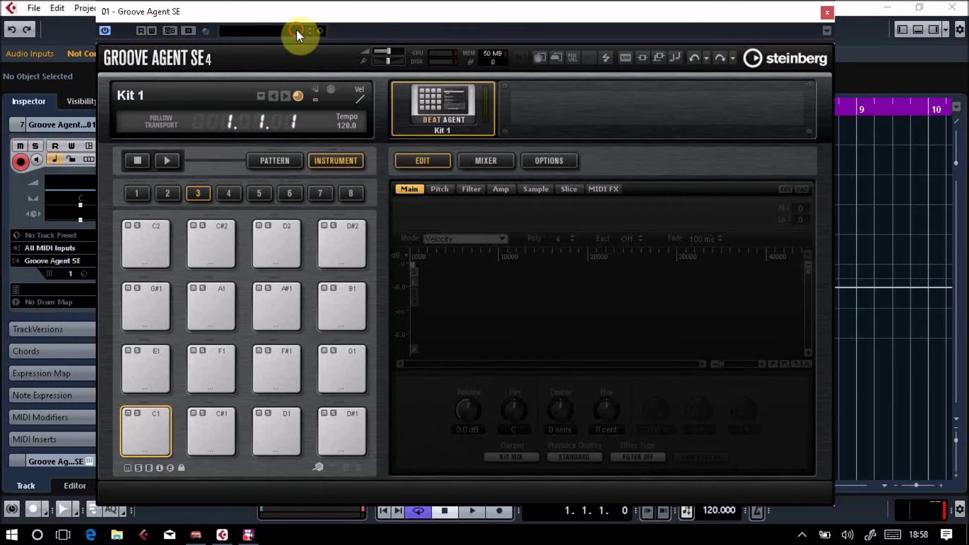
Open Groove Agent SE's kit preset browser.
left_click(313, 30)
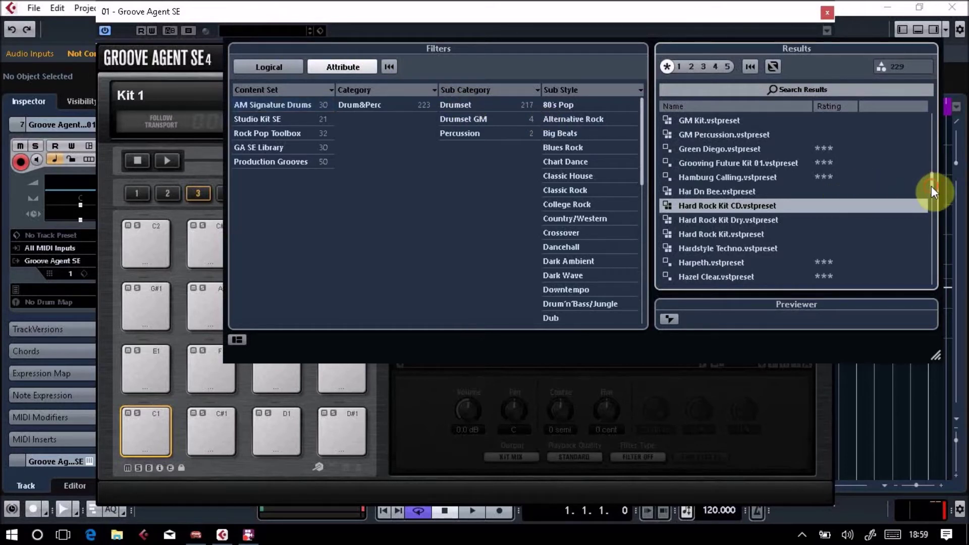
Scroll the preset results and load Ambience Kit 01.vstpreset.
left_click_drag(932, 186, 927, 123)
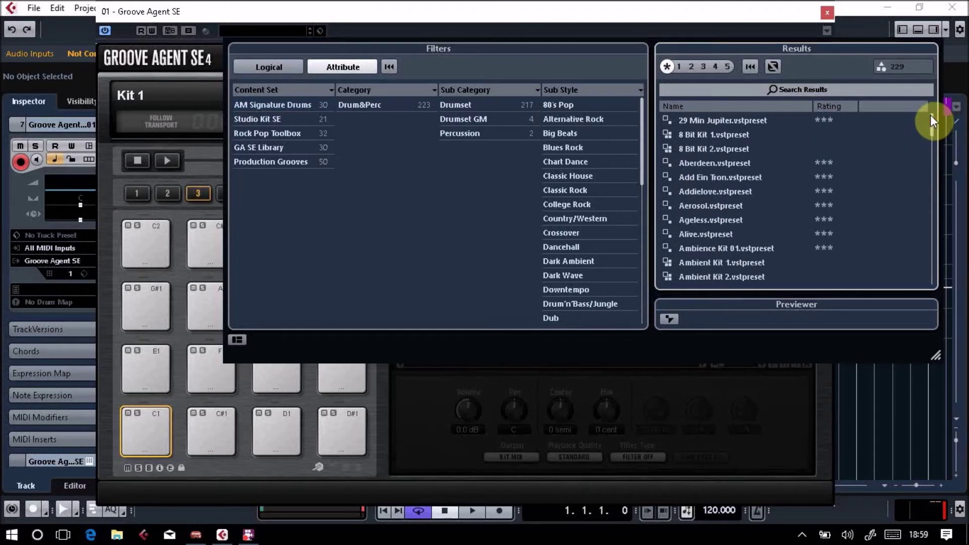
mouse_move(932, 116)
left_mouse_down()
mouse_move(928, 144)
mouse_move(929, 113)
left_mouse_up()
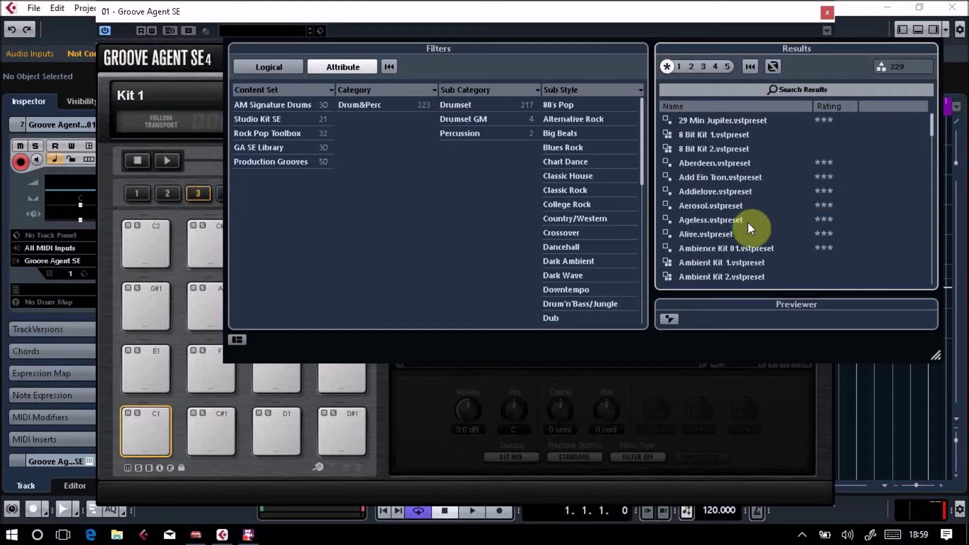
double_click(732, 248)
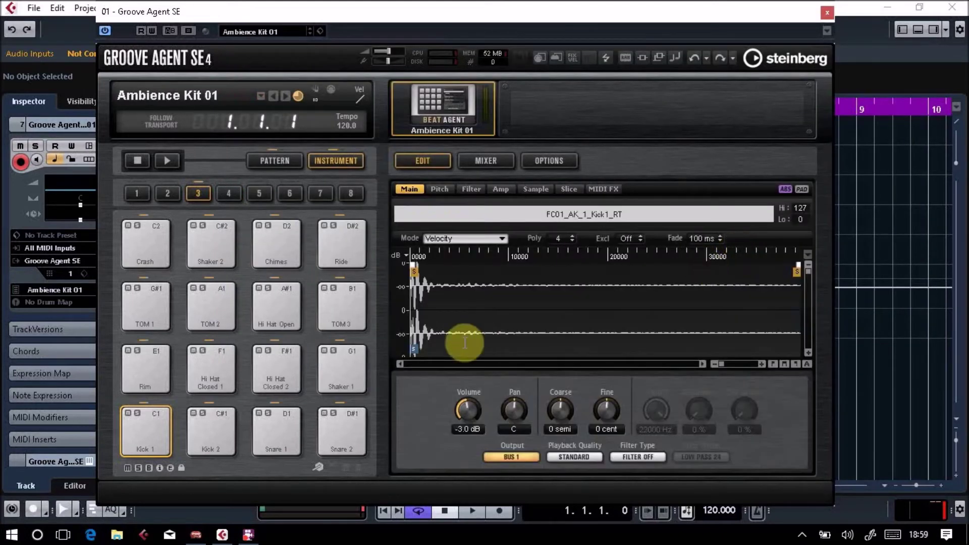
Reopen the kit preset browser and close it, keeping Ambience Kit 01.
left_click(293, 95)
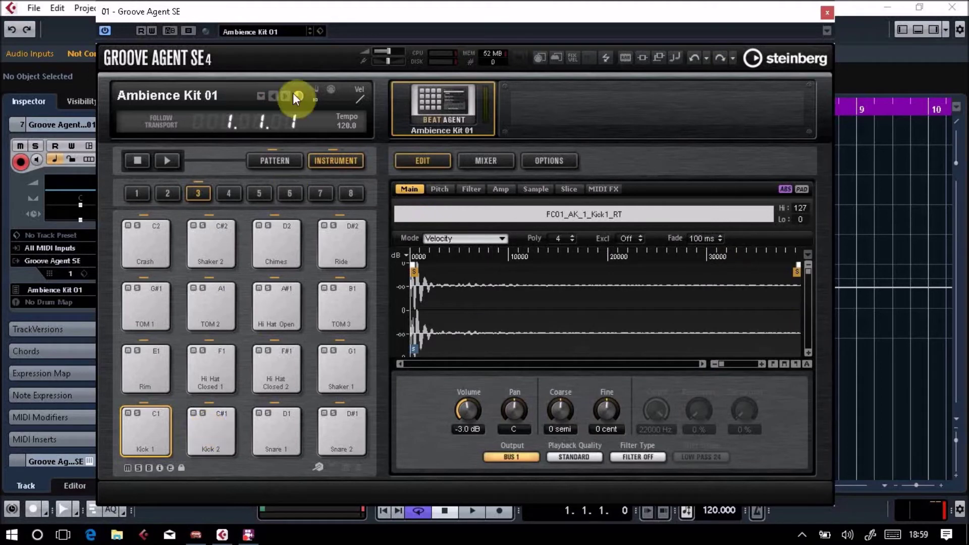
left_click(286, 32)
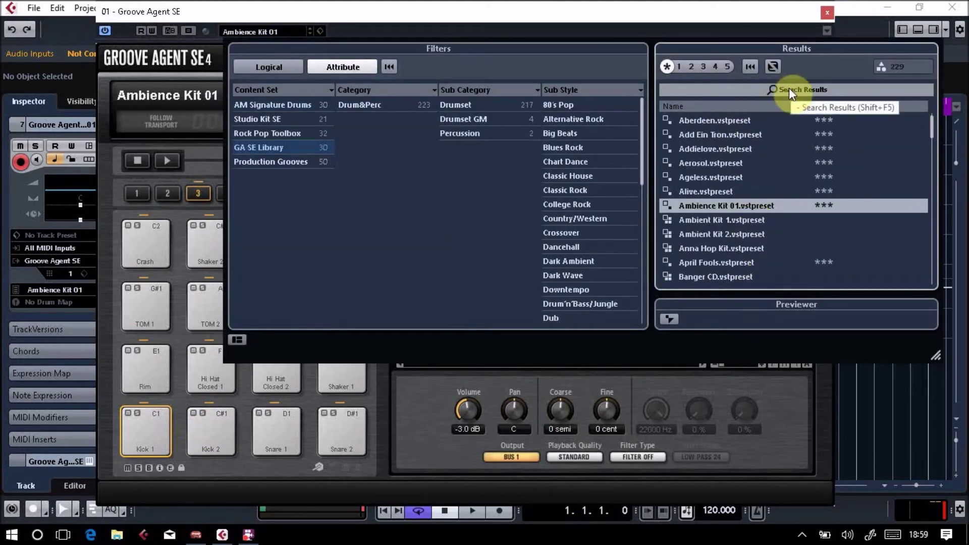
left_click(745, 13)
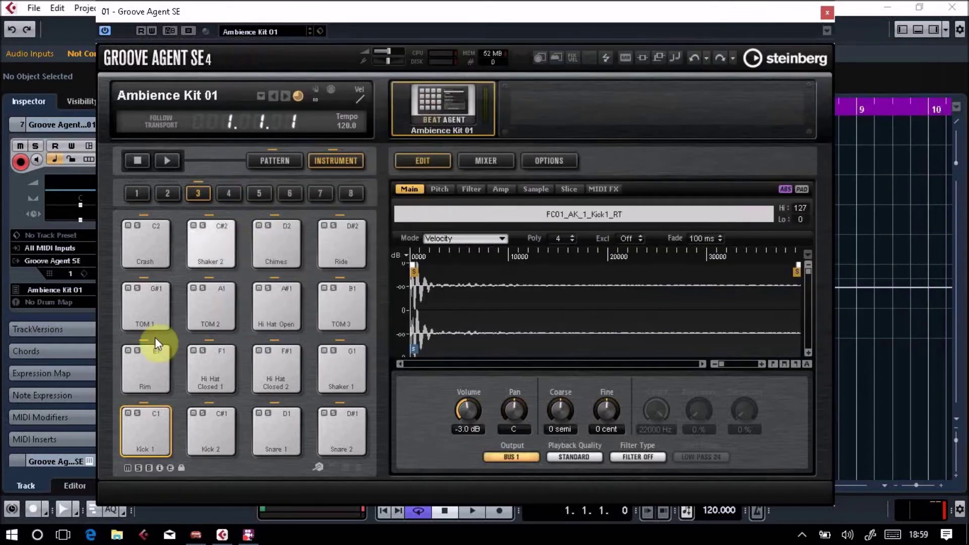
Audition the Kick 2, Snare 1–2, Shaker 1, closed hi-hat, Rim and TOM 1 pads.
left_click(222, 433)
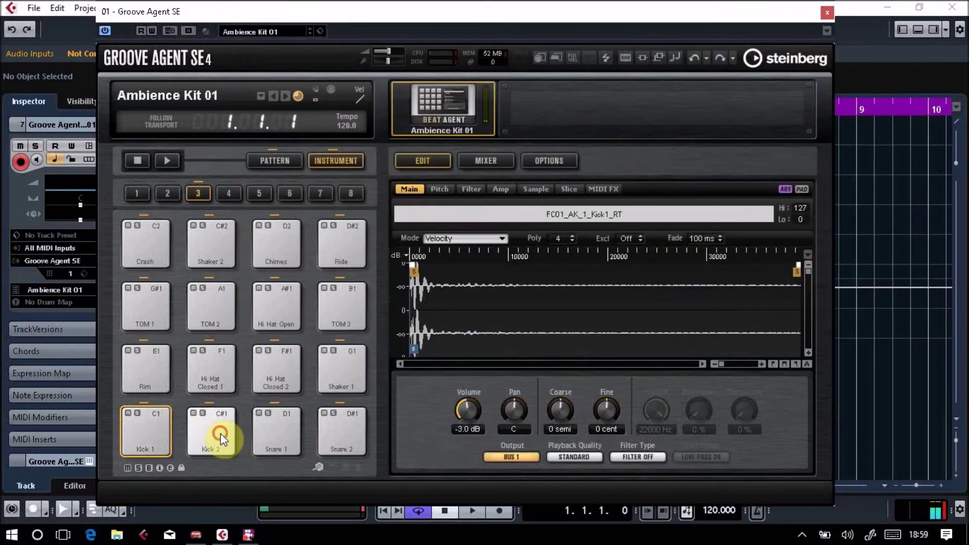
left_click(272, 430)
left_click(341, 432)
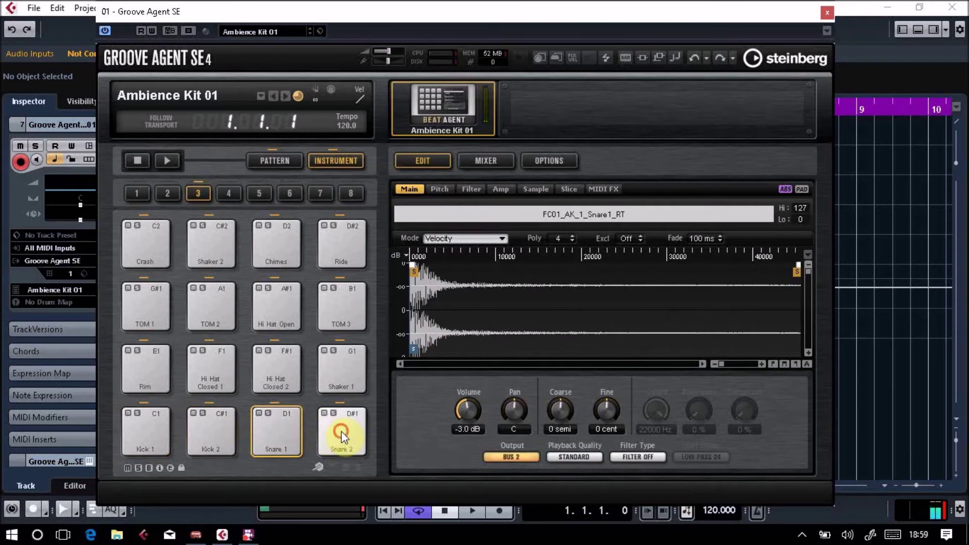
left_click(346, 374)
left_click(272, 363)
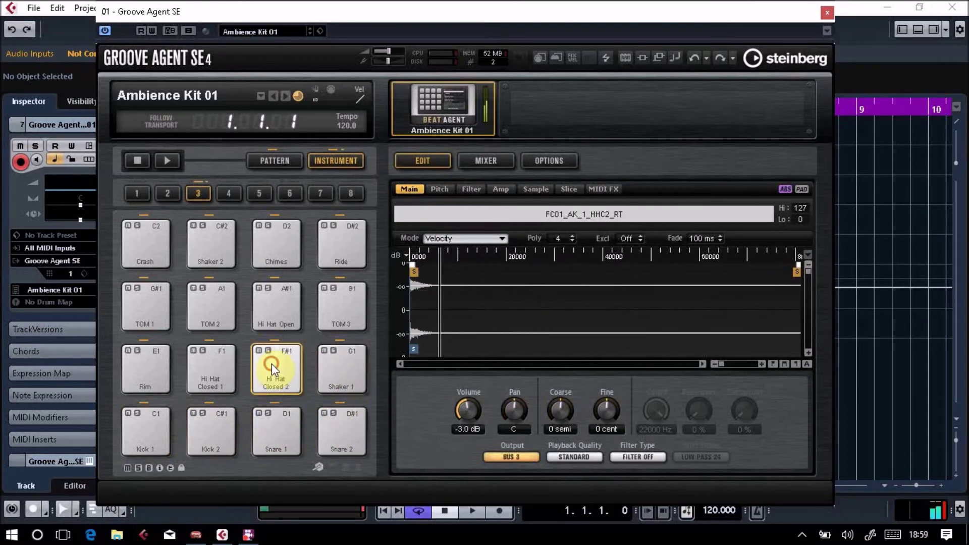
left_click(204, 363)
left_click(154, 368)
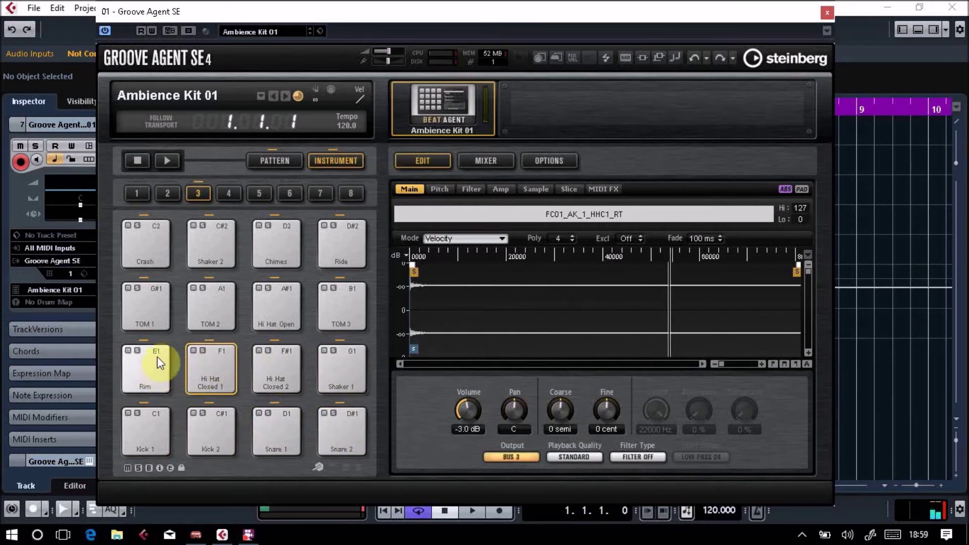
left_click(151, 307)
Audition TOM 2, Hi Hat Open, TOM 3, Hi Hat Closed 1 and Kick 1, then show pattern pads.
left_click(207, 309)
left_click(279, 314)
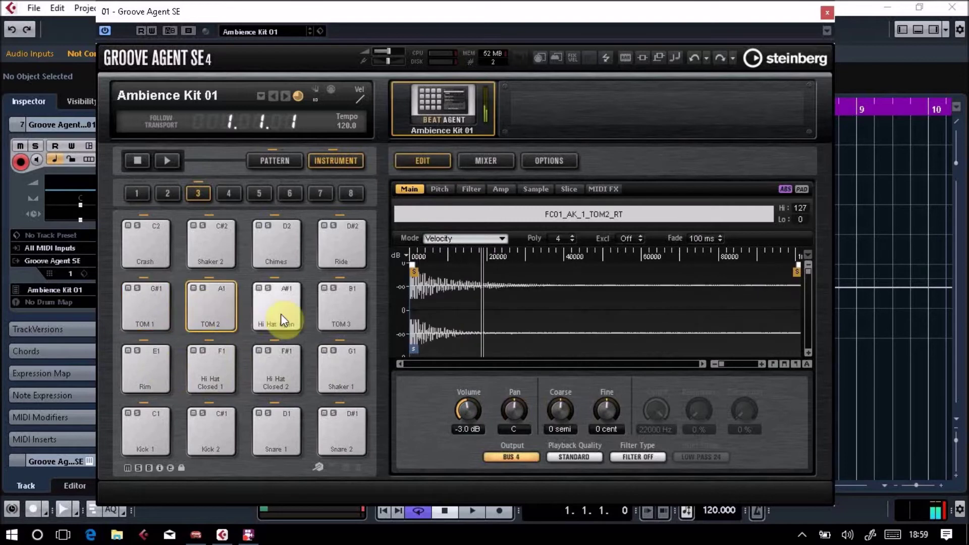
left_click(334, 314)
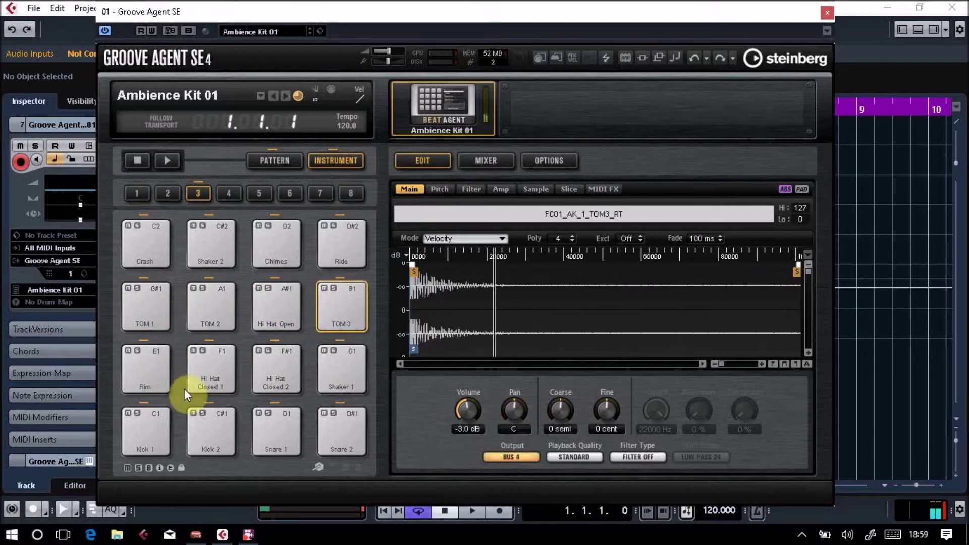
left_click(213, 383)
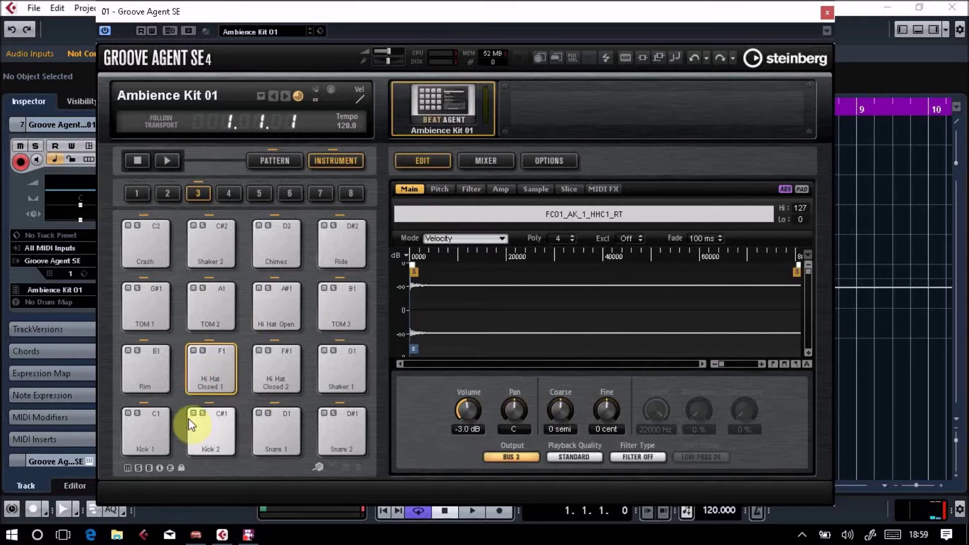
left_click(145, 434)
left_click(145, 434)
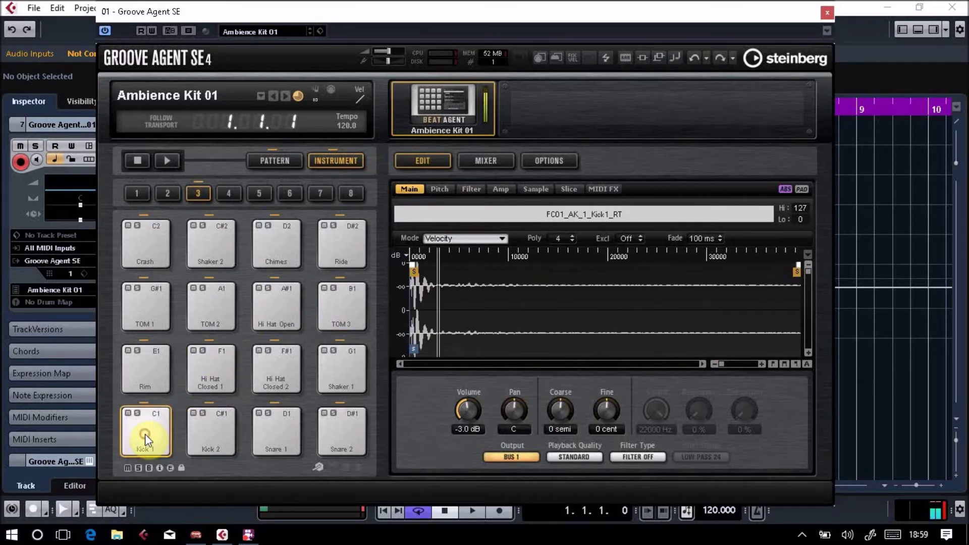
left_click(144, 434)
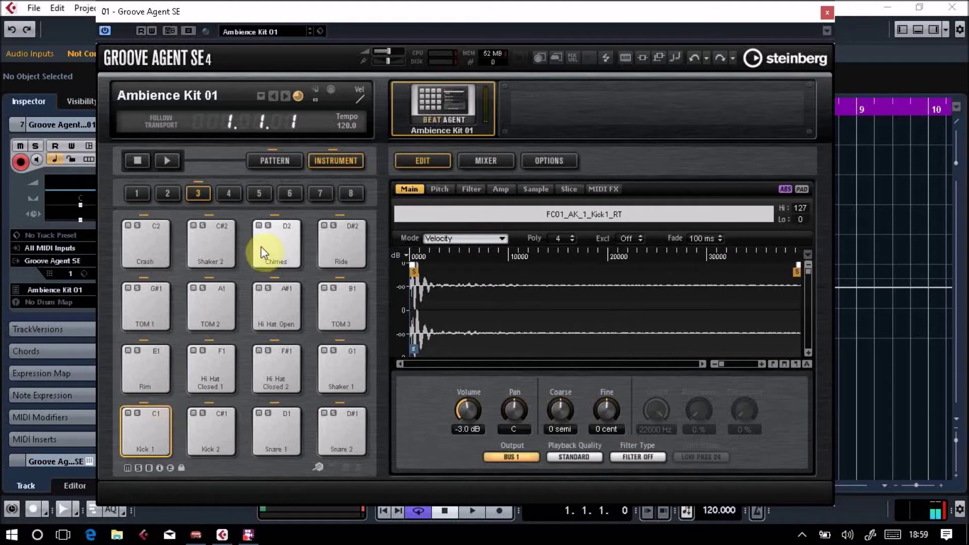
left_click(276, 159)
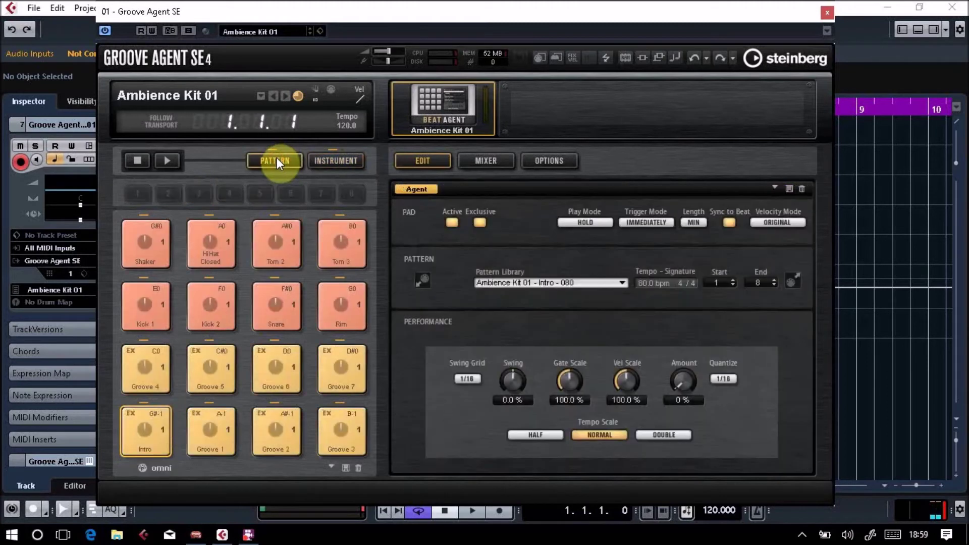
In Instrument mode, audition Kick 1, Kick 2, Snare 1 and both closed hi-hats.
left_click(325, 161)
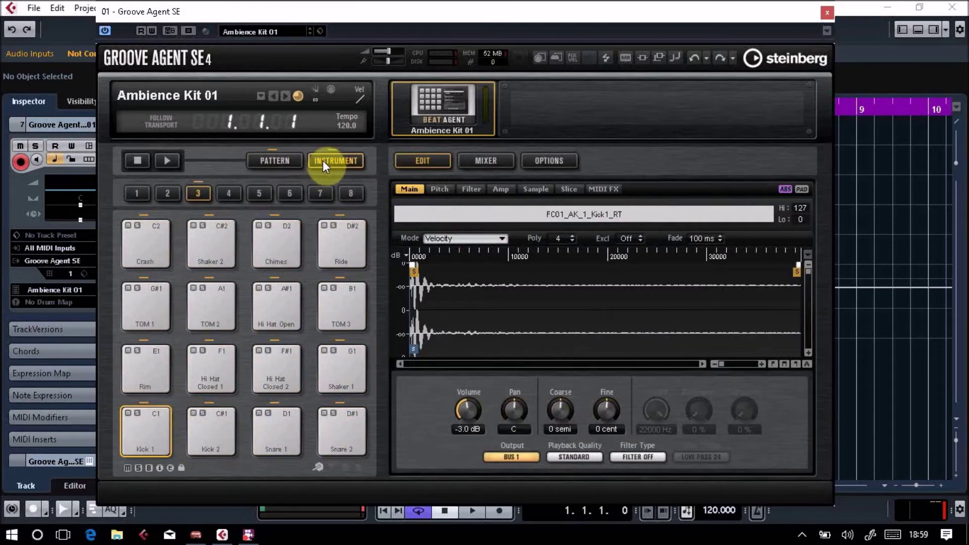
left_click(141, 431)
left_click(197, 431)
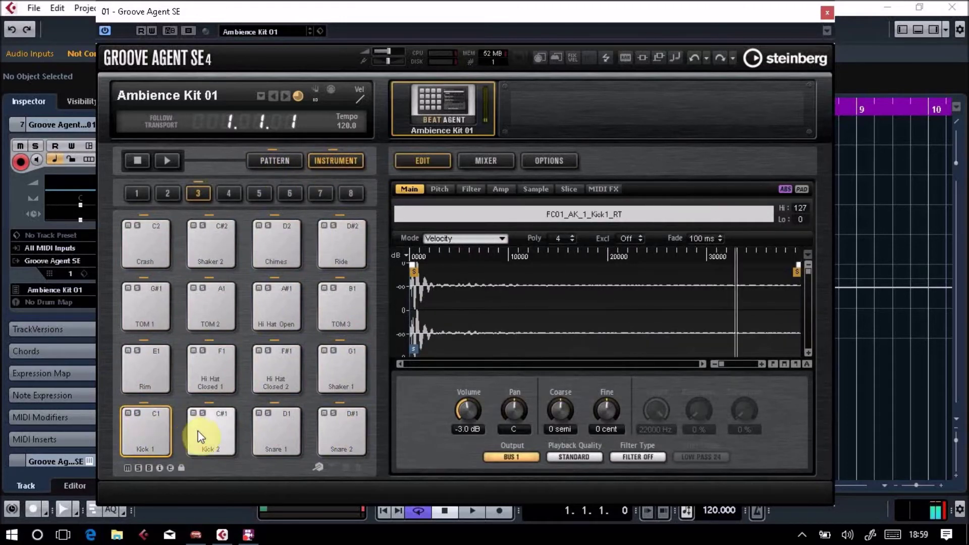
left_click(264, 433)
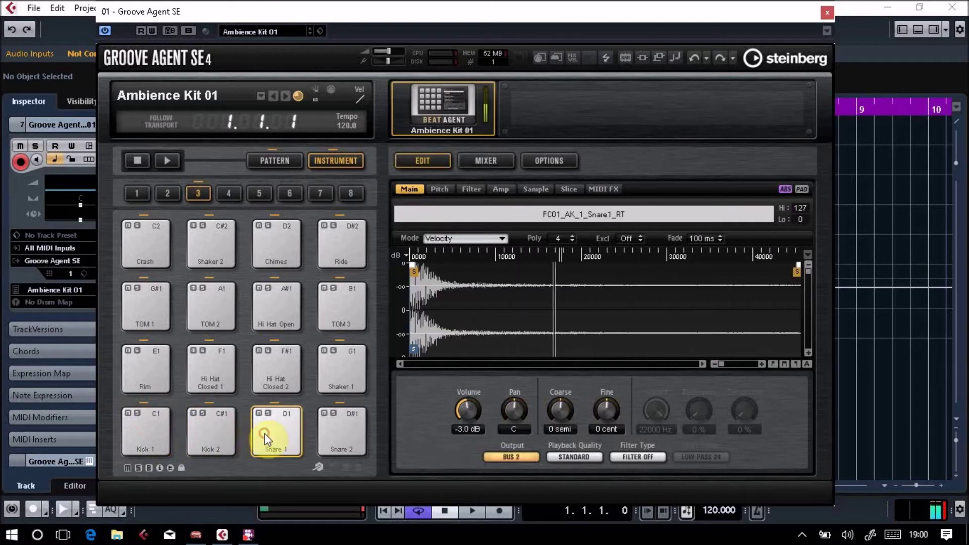
left_click(265, 380)
left_click(217, 377)
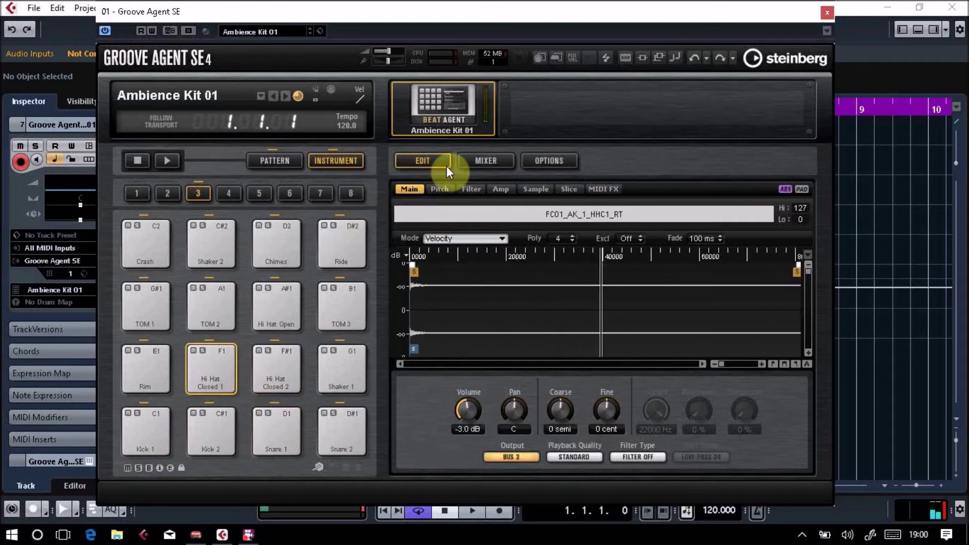
Play the Intro, Groove 4 and Groove 5 patterns, then move the plug-in window aside.
left_click(273, 159)
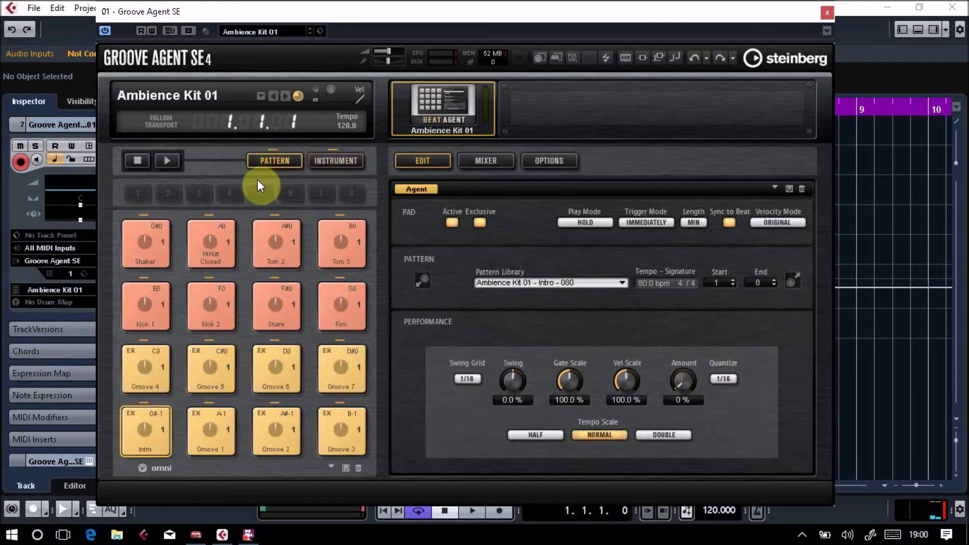
left_click(150, 438)
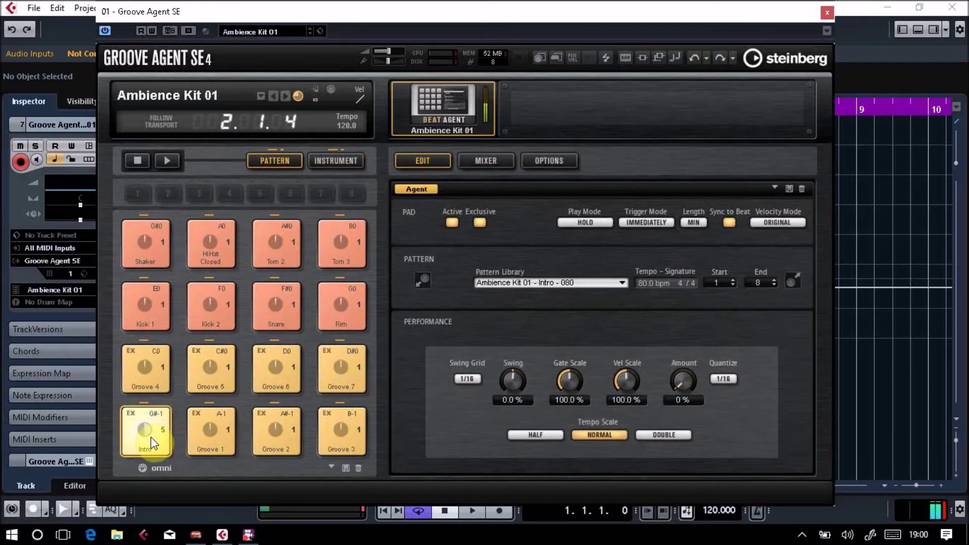
left_click(144, 373)
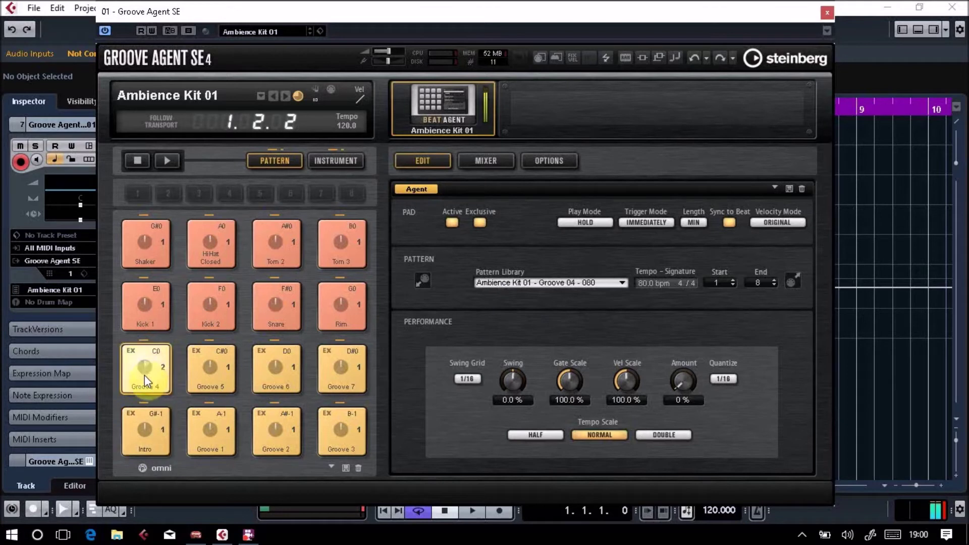
left_click(204, 370)
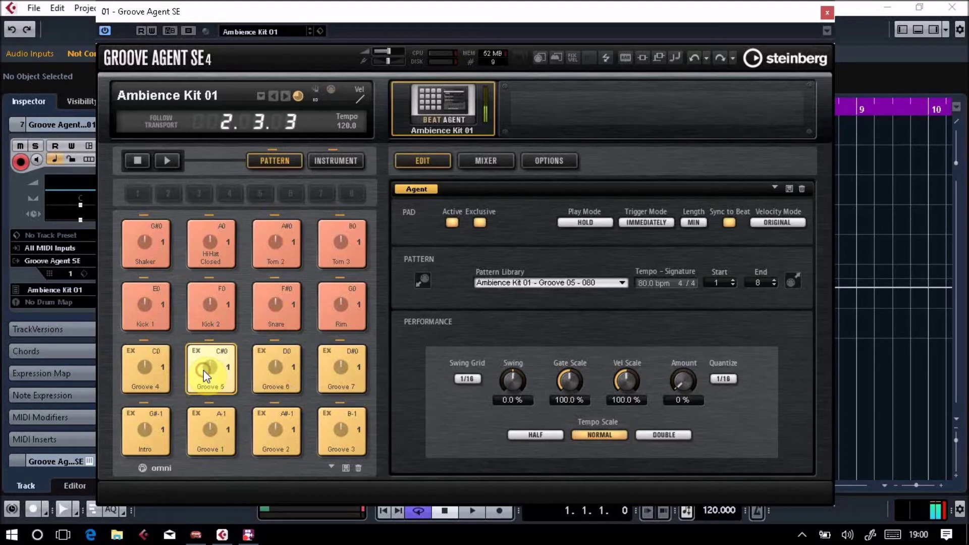
left_click_drag(428, 16, 854, 11)
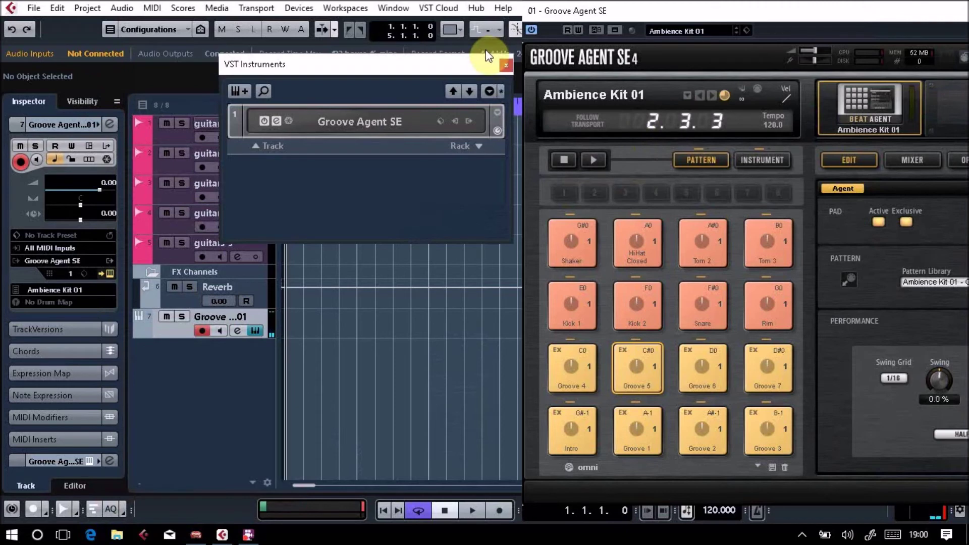
Close VST Instruments, audition the Groove 4 pattern, and rename track 7 to 'Drums'.
left_click(505, 63)
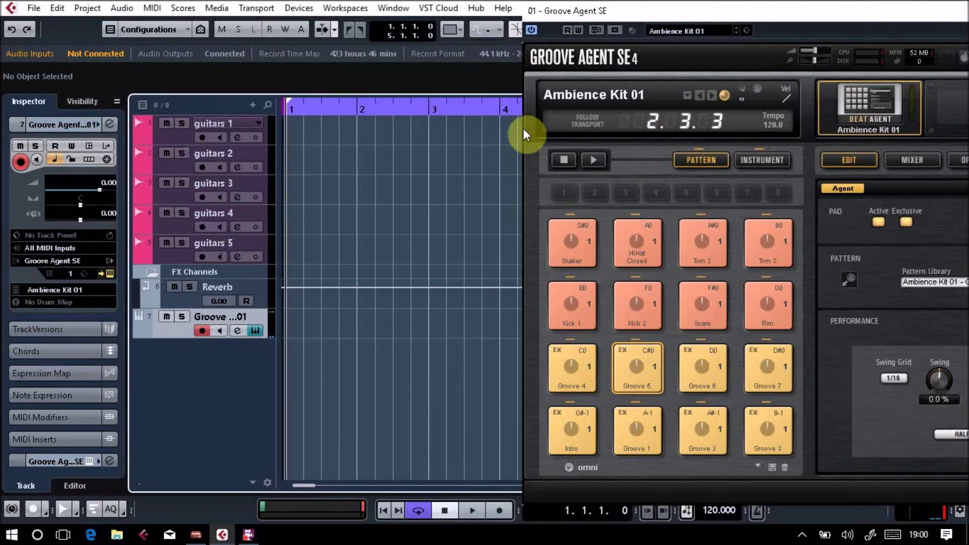
left_click(569, 376)
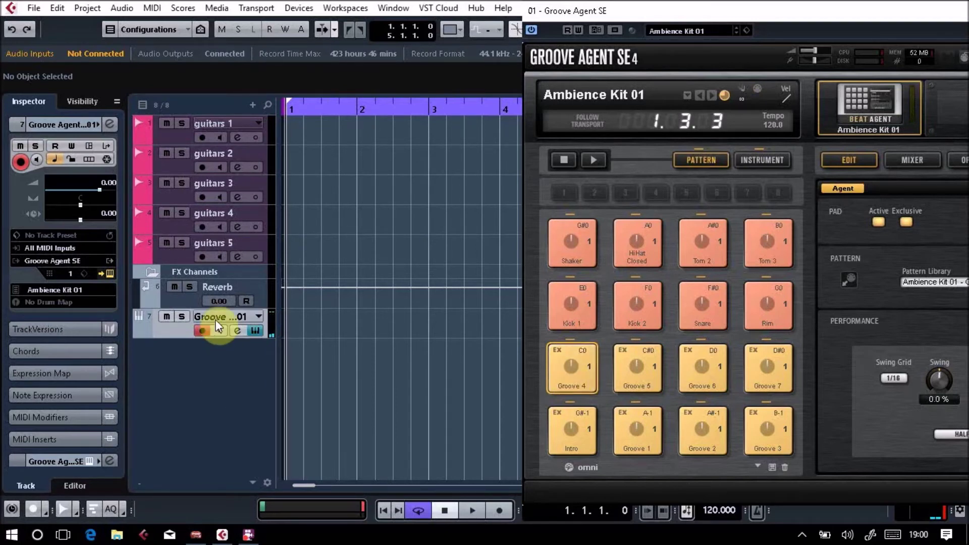
double_click(230, 317)
type("Drum")
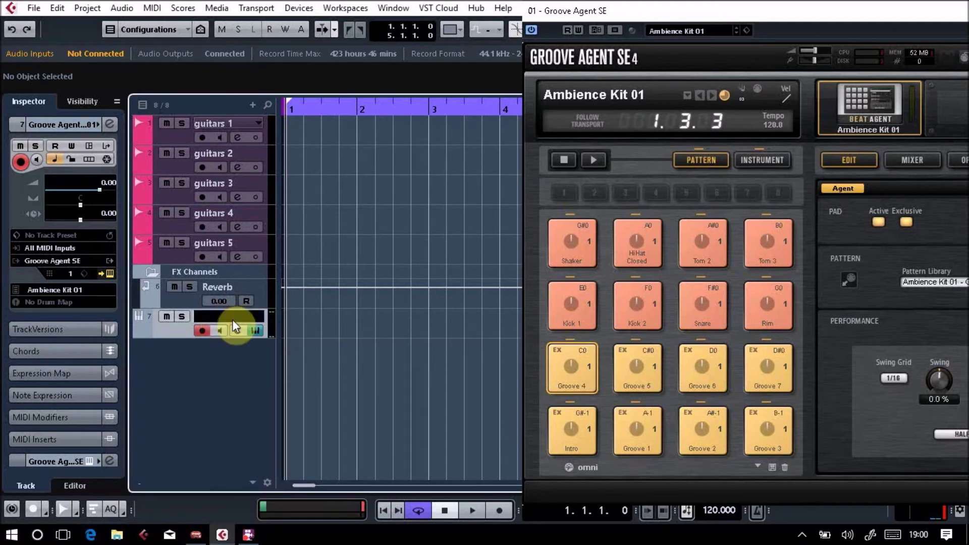
type("s")
key("Return")
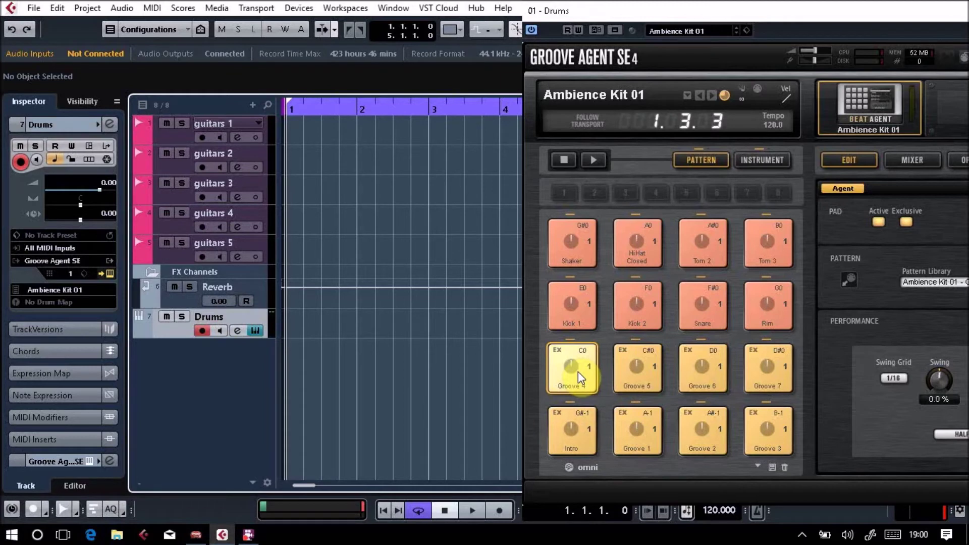
Drop the Groove 4 pattern onto the Drums track at bar 1 and close Groove Agent SE.
left_click_drag(577, 372, 291, 320)
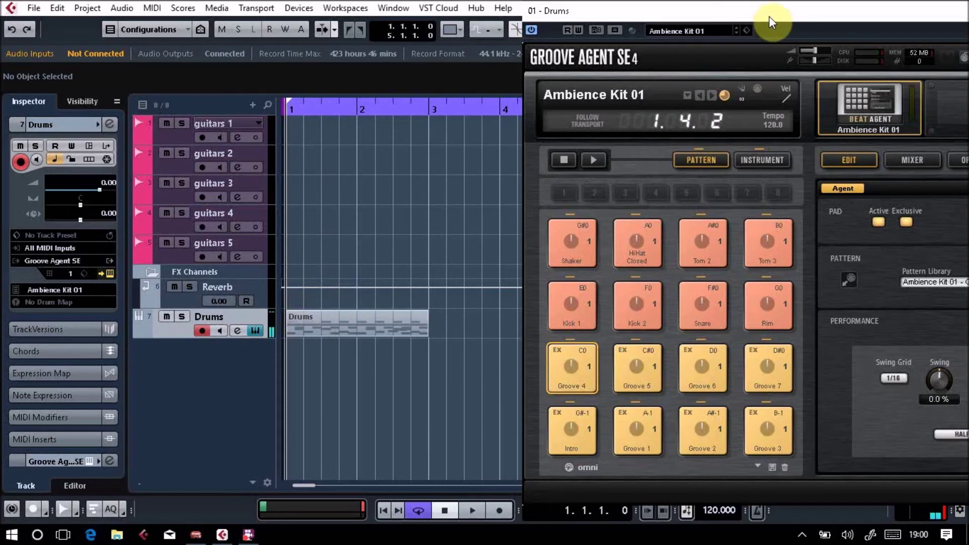
left_click_drag(769, 17, 480, 61)
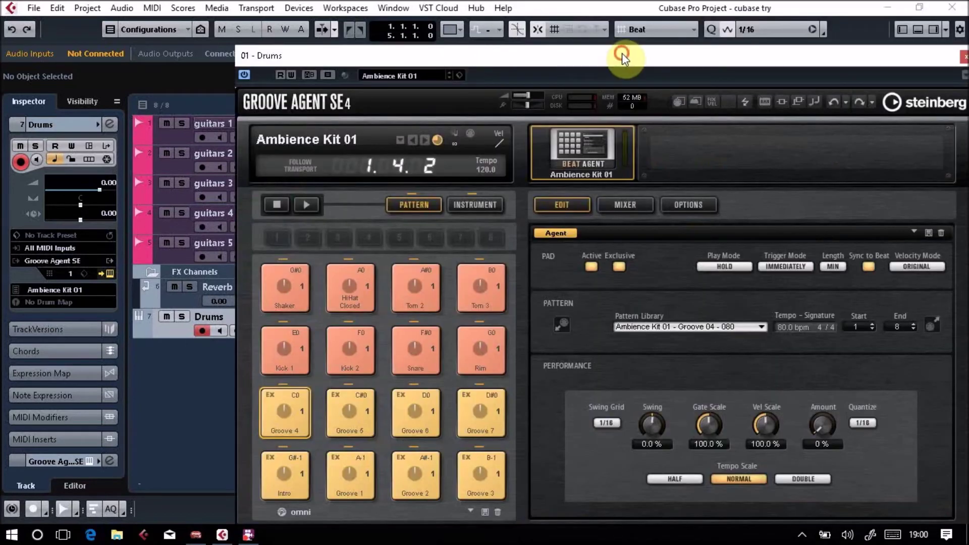
left_click_drag(622, 53, 461, 56)
left_click(806, 59)
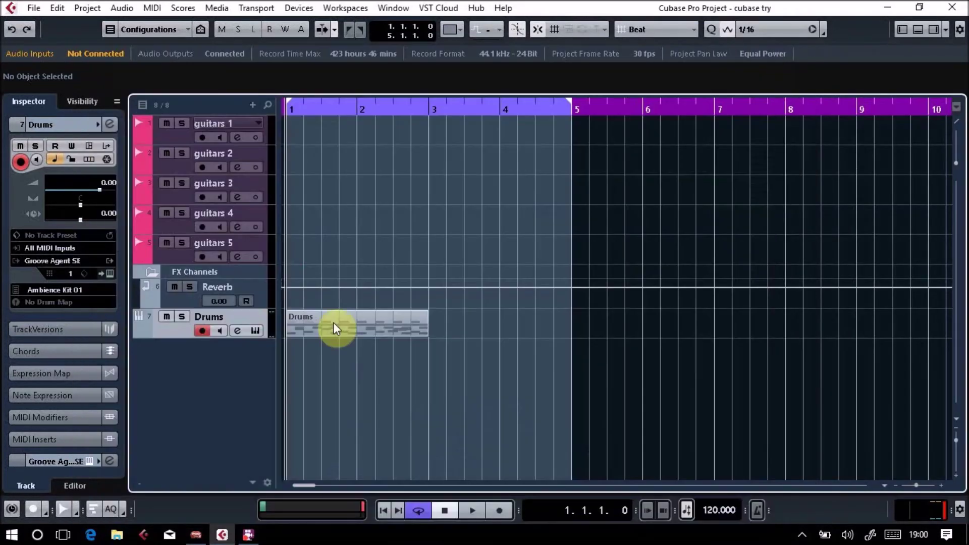
Set the locators to the Drums part (bars 1–3) with P and play it back.
key("p")
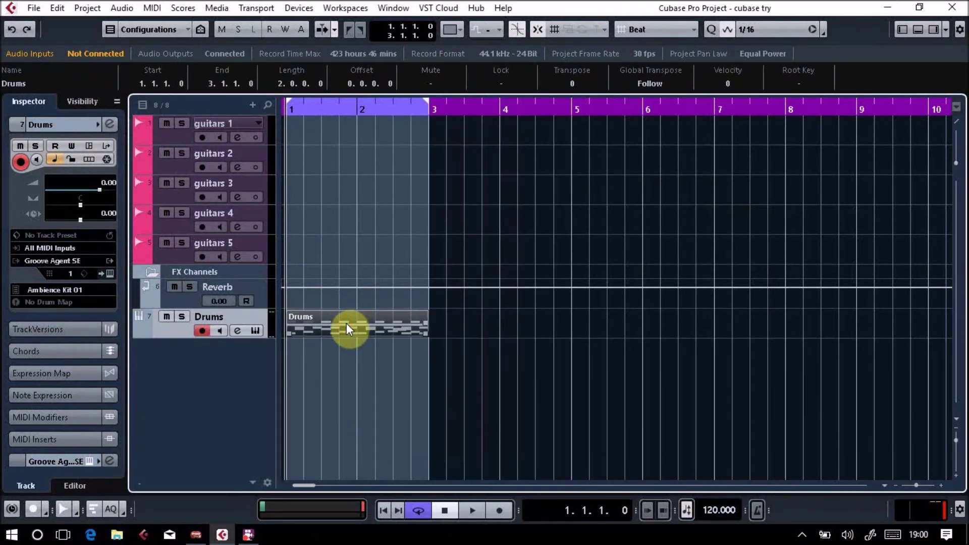
key("space")
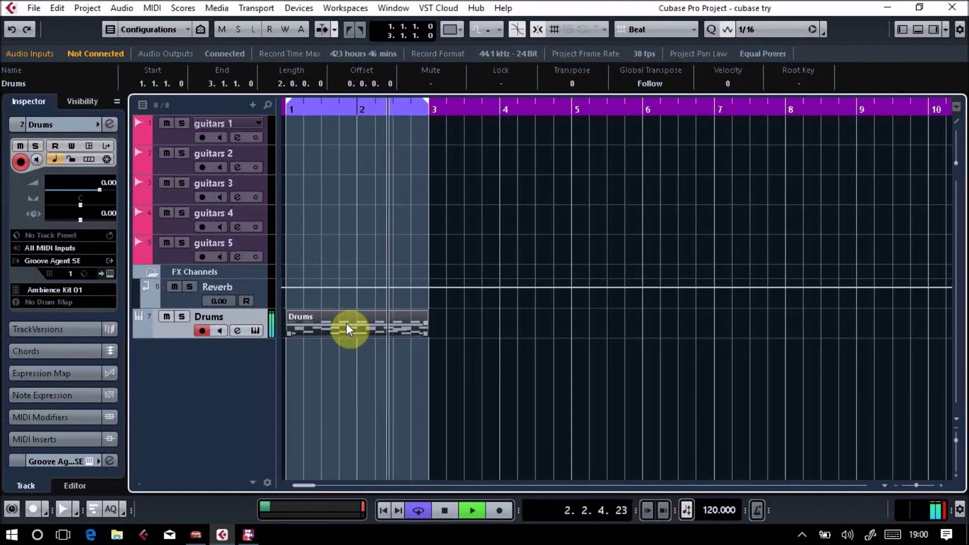
key("space")
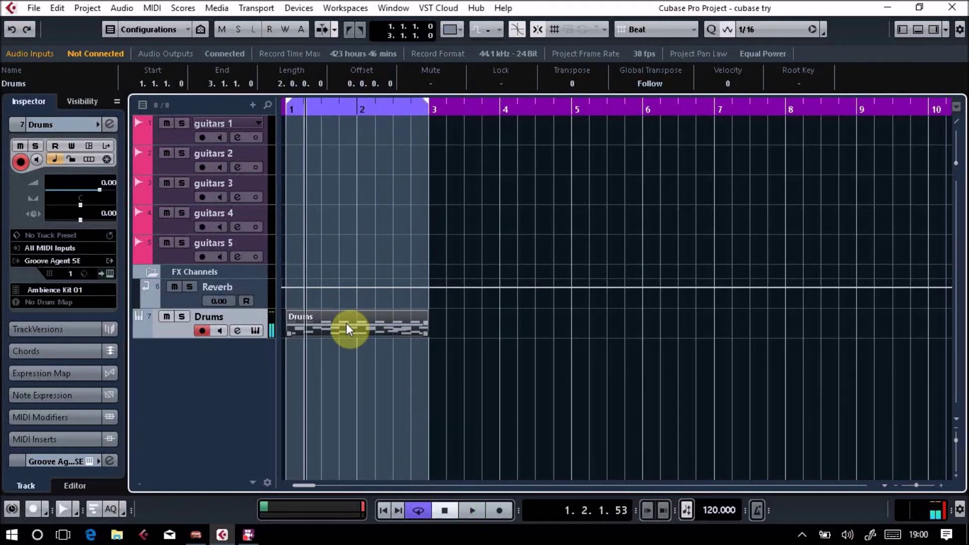
Open the Drums part in the Key Editor, play it full-window, then return to the docked editor.
left_click(154, 8)
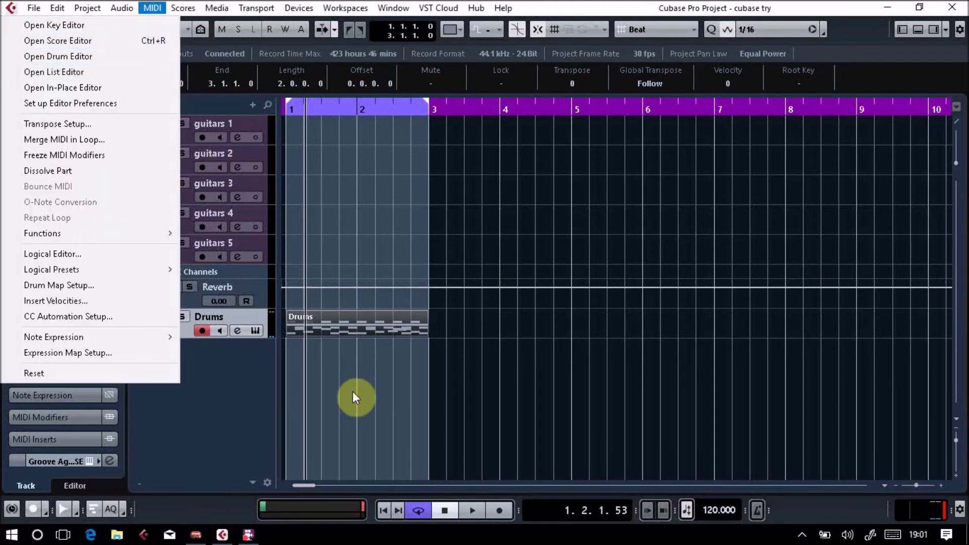
left_click(340, 335)
double_click(340, 334)
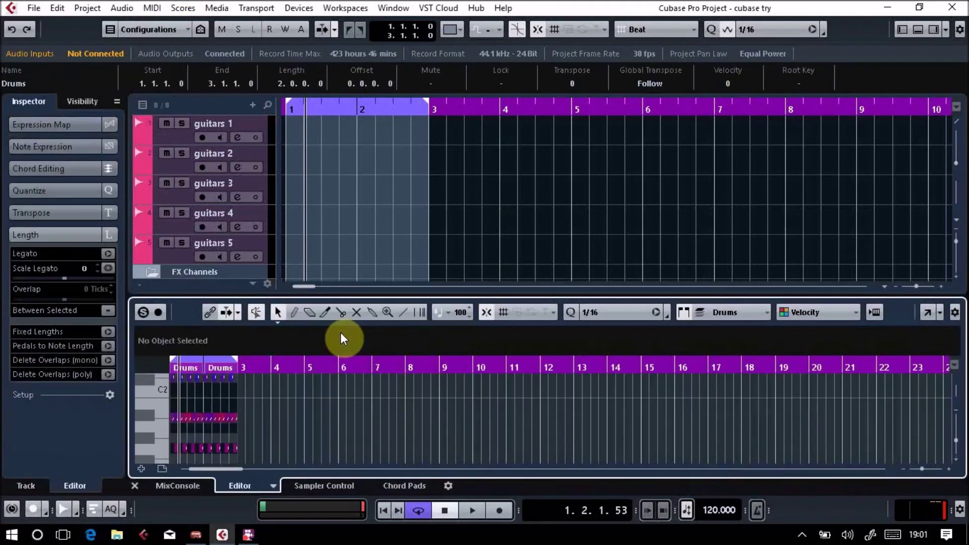
left_click(928, 313)
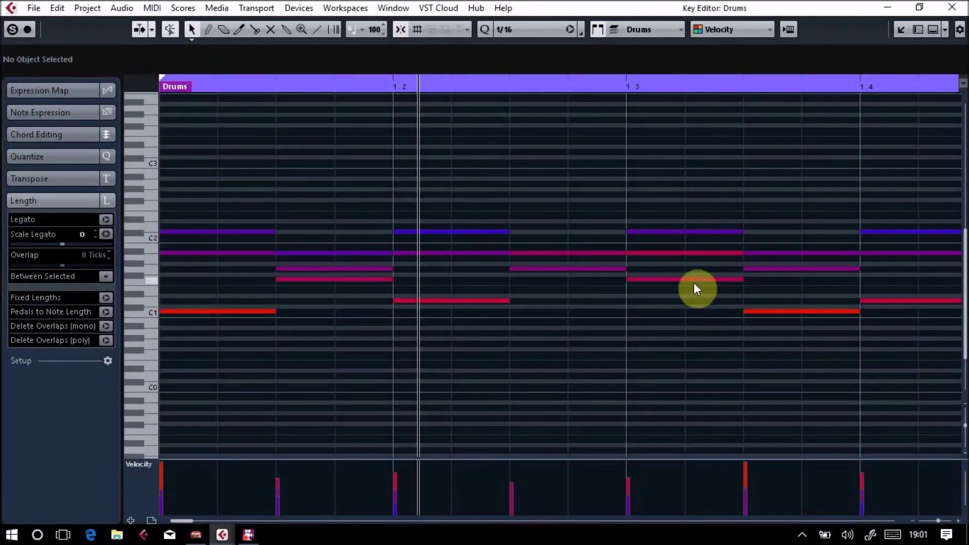
key("space")
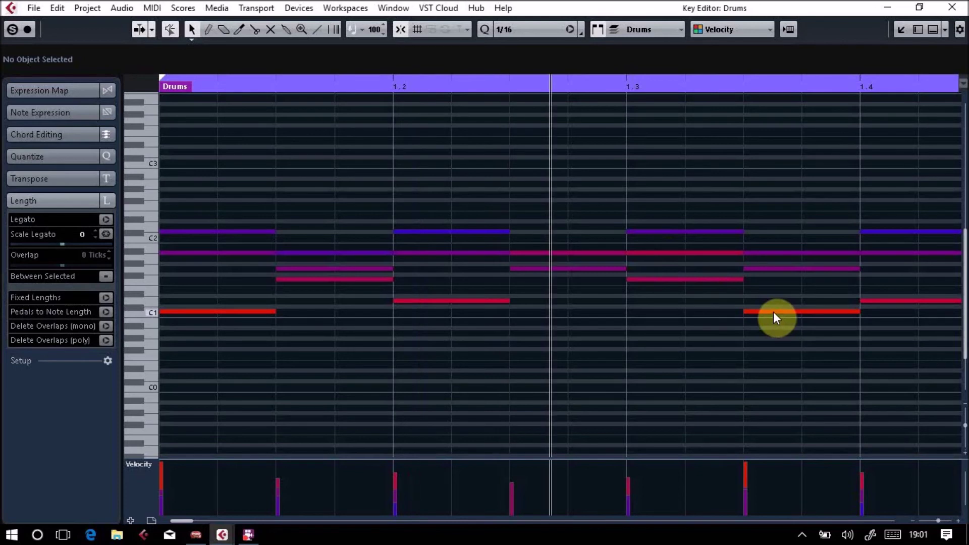
left_click(952, 7)
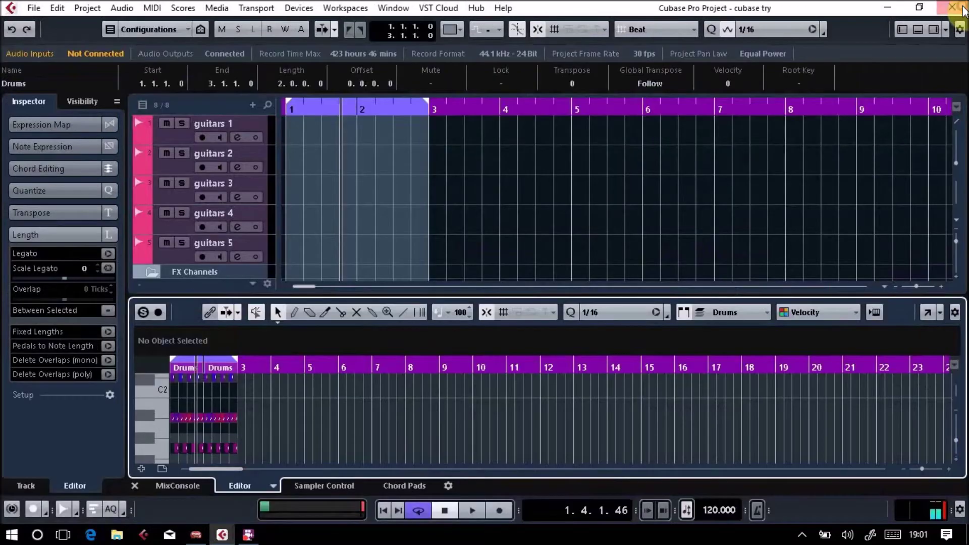
Open the Drums part in the Drum Editor instead of the Key Editor, zoomed to the first bars.
left_click(919, 30)
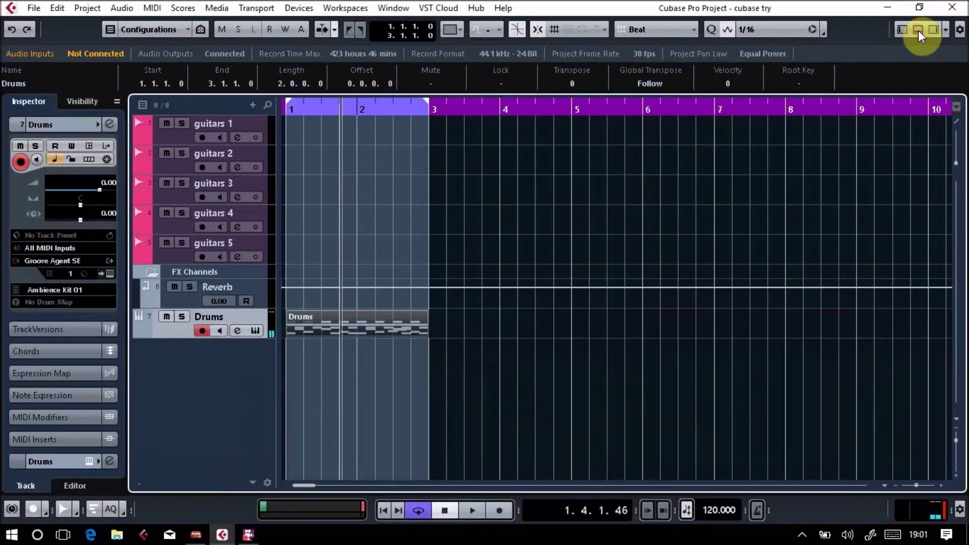
left_click(154, 9)
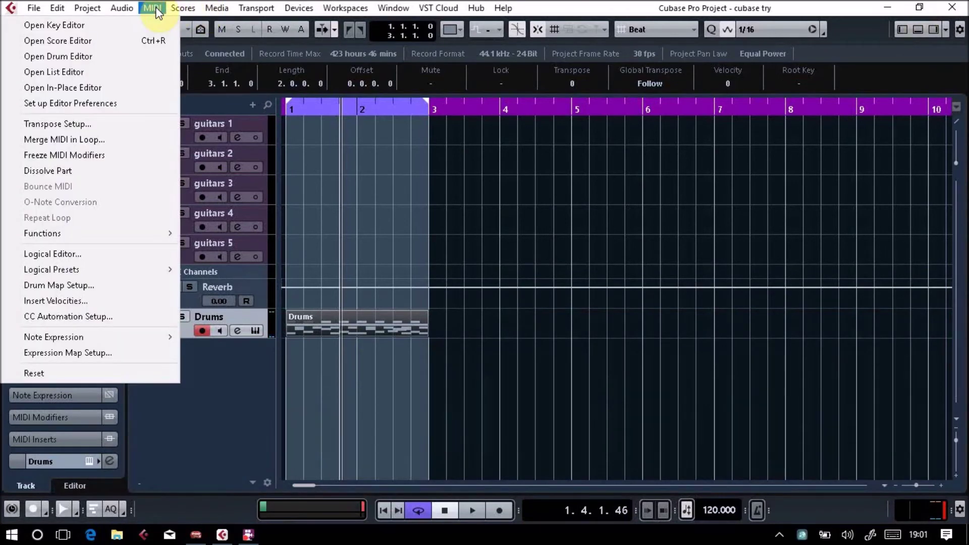
left_click(127, 56)
key("h")
key("h")
key("h")
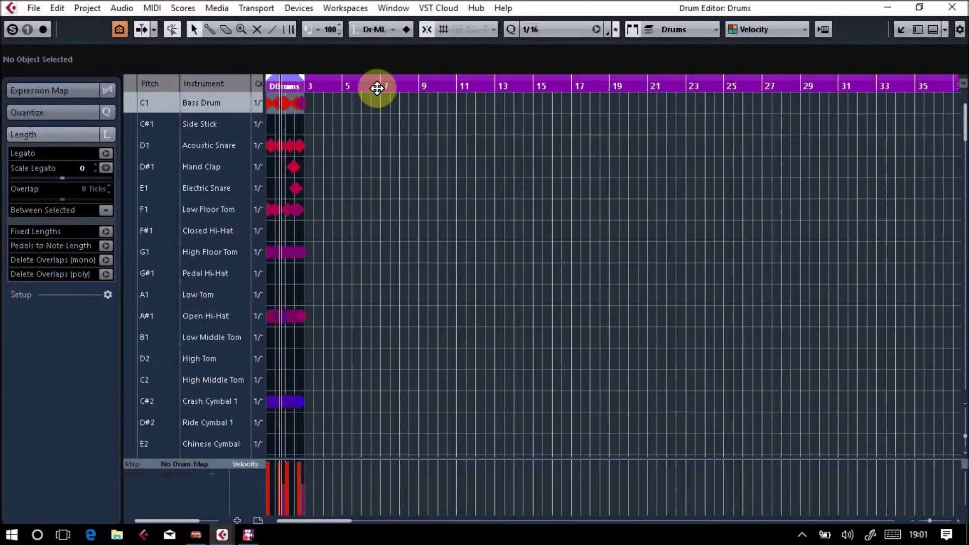
left_click_drag(377, 89, 377, 88)
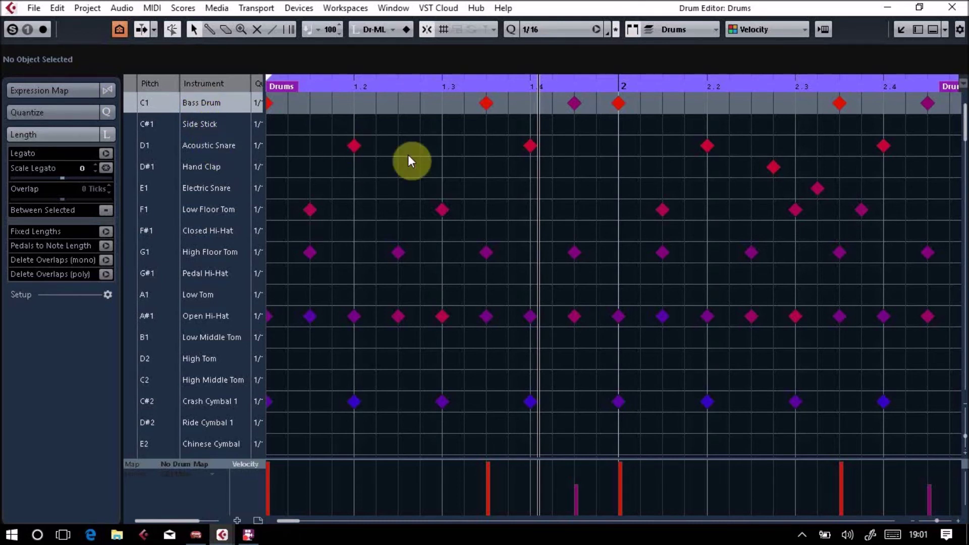
key("space")
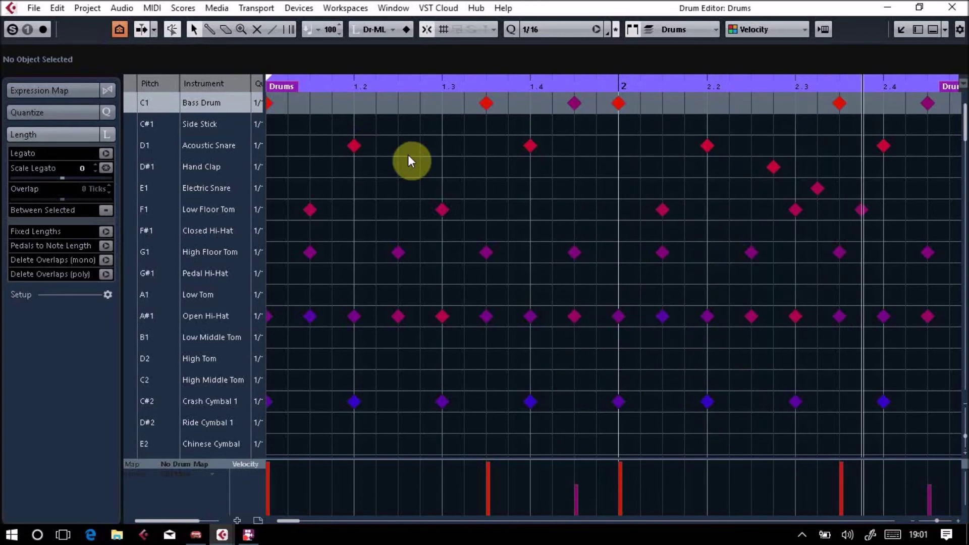
key("g")
key("h")
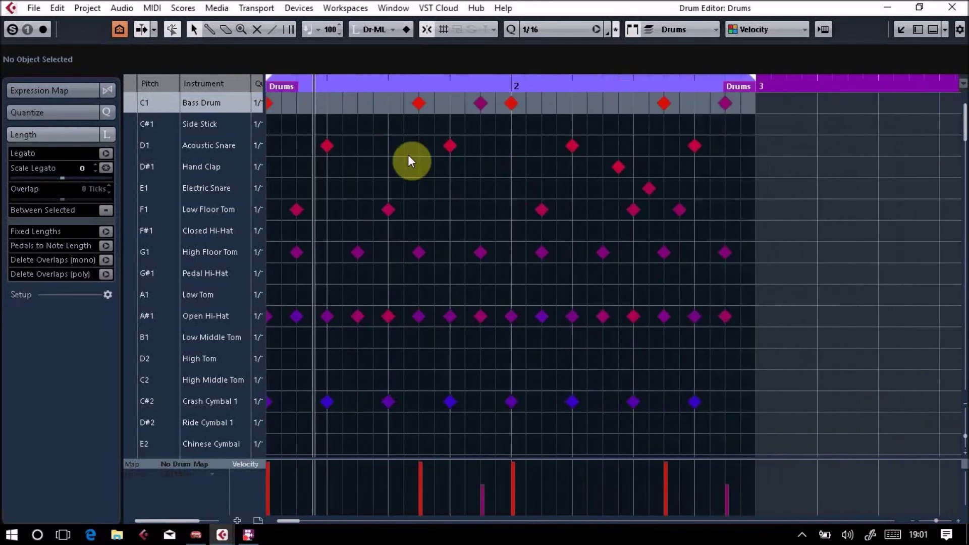
With the Drumstick tool, draw three Acoustic Snare (D1) and two Bass Drum (C1) hits into bar 2.
right_click(436, 167)
left_click(461, 169)
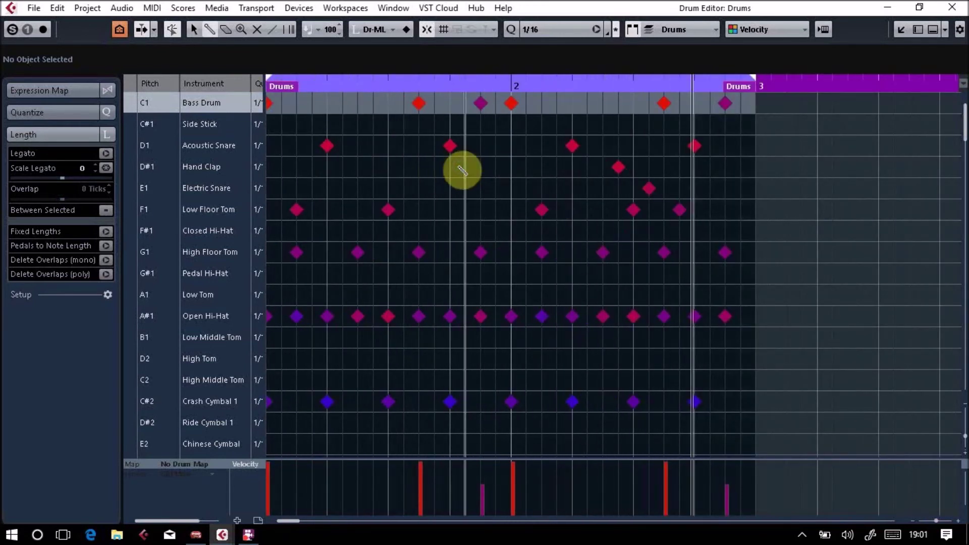
left_click(604, 147)
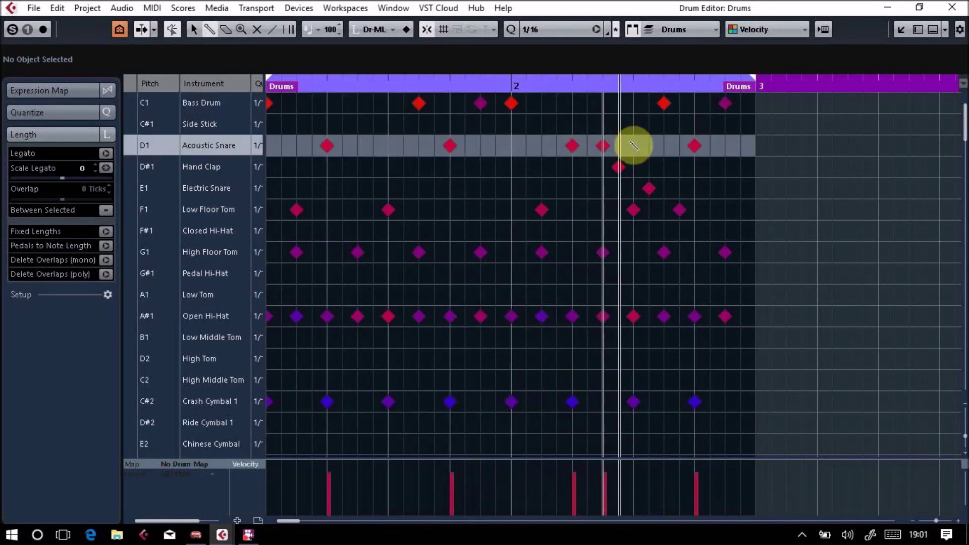
left_click(725, 146)
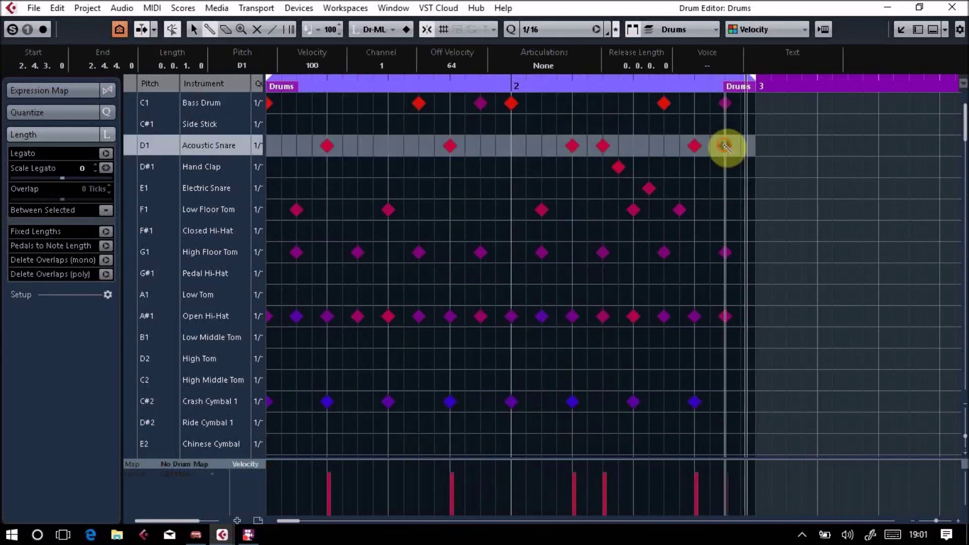
left_click(542, 146)
left_click(633, 104)
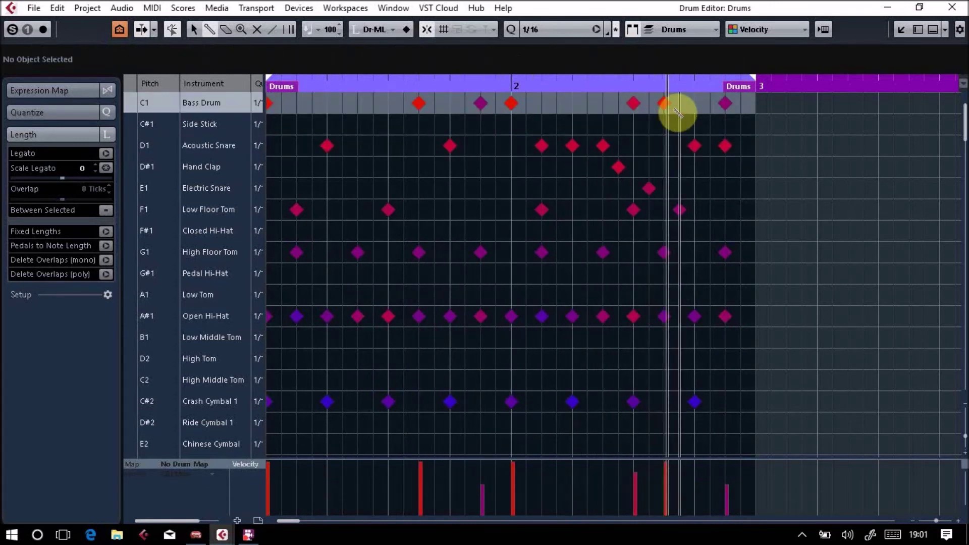
left_click(694, 104)
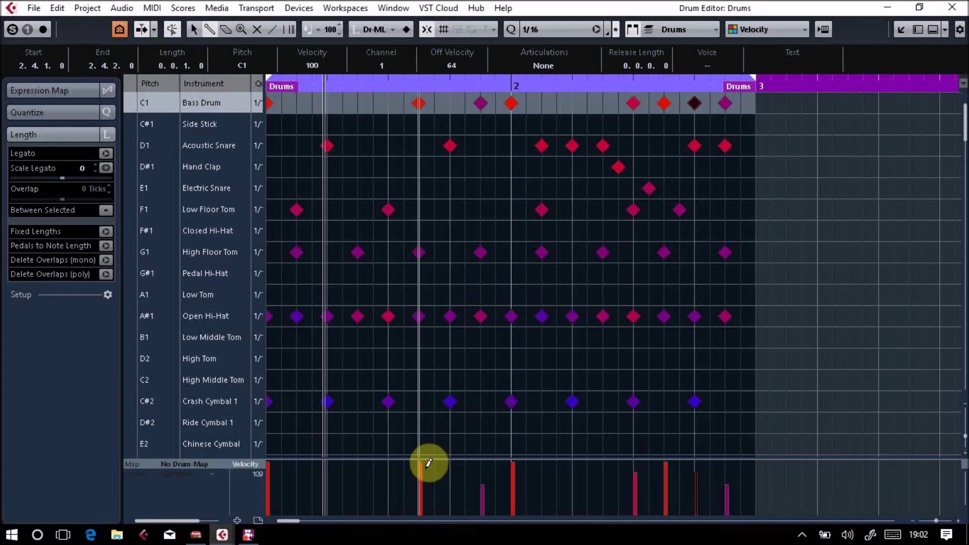
Adjust the C1 Bass Drum velocities, settling one near 99 and setting the dark hit to 78.
mouse_move(428, 463)
left_mouse_down()
mouse_move(428, 497)
mouse_move(426, 457)
left_mouse_up()
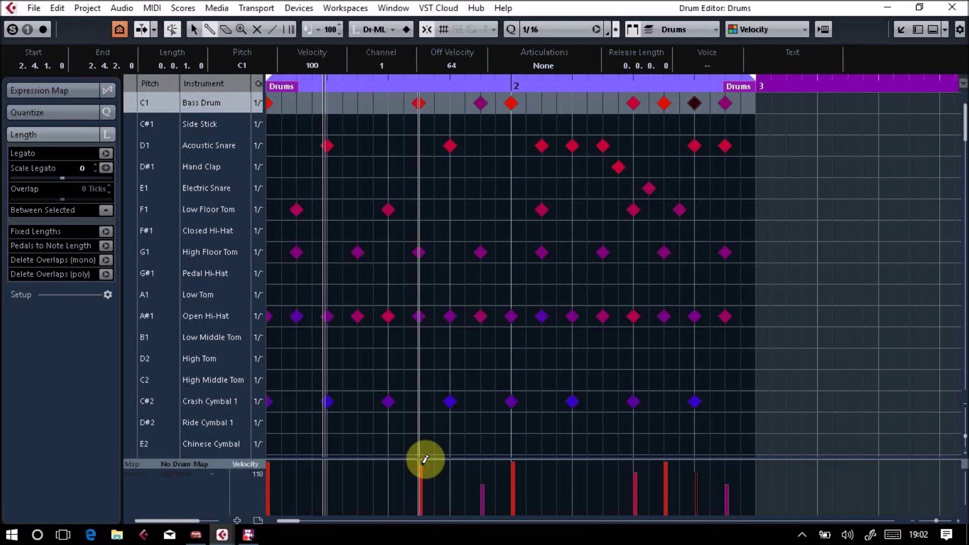
left_click_drag(425, 459, 425, 467)
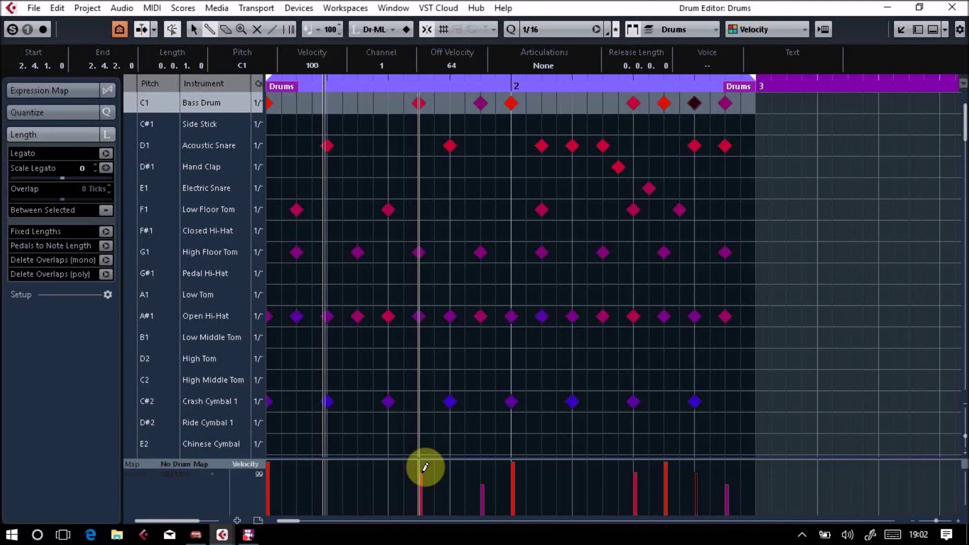
left_click_drag(425, 467, 422, 487)
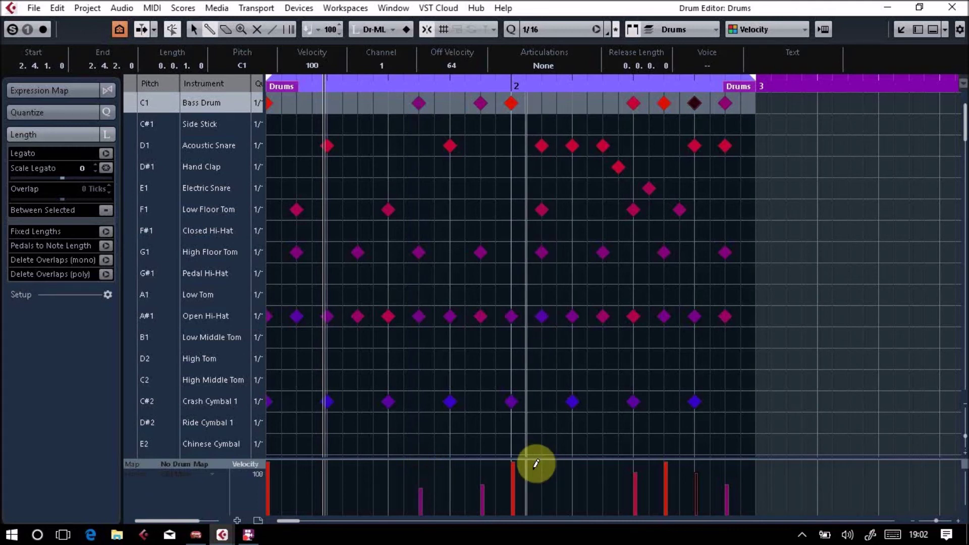
left_click(426, 464)
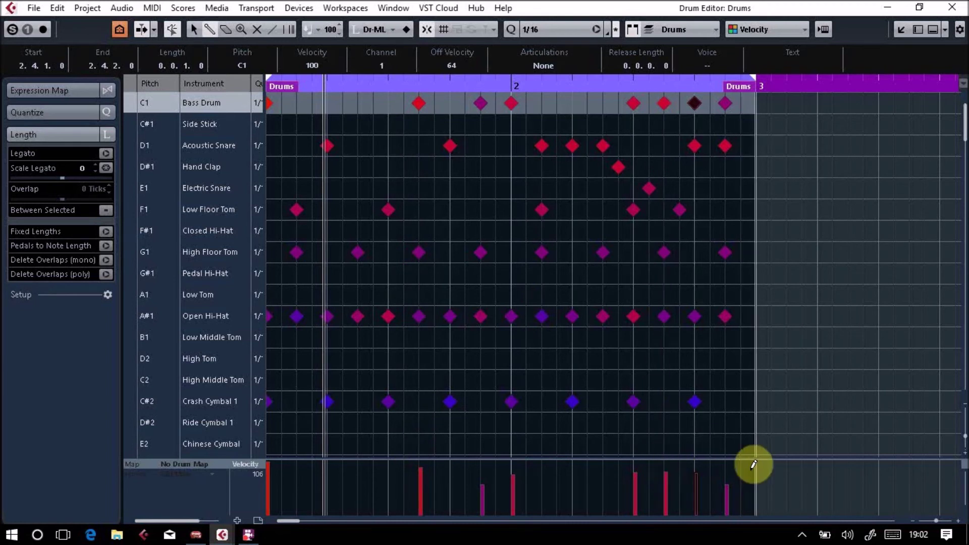
left_click(731, 461)
left_click_drag(690, 476, 707, 476)
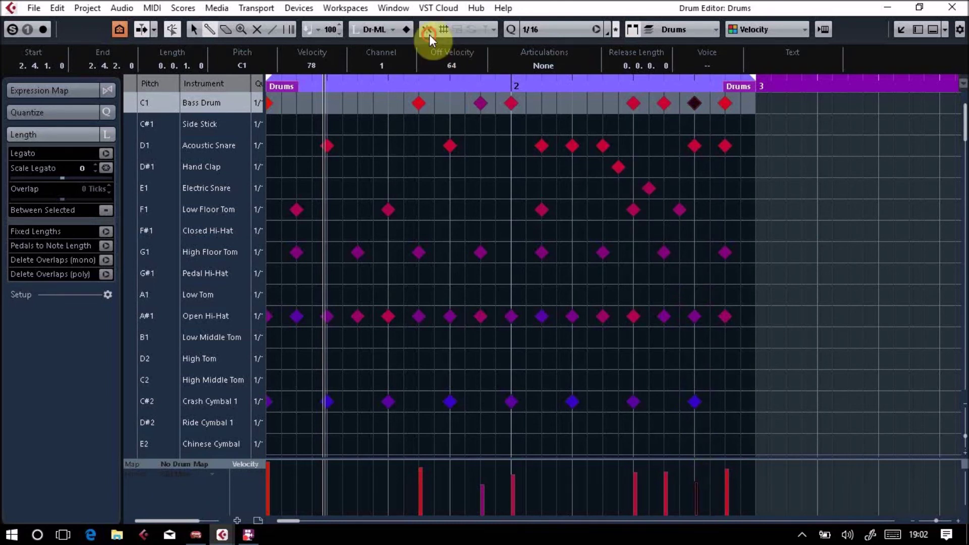
Nudge the beat-1.4 snare to 1.4.1.16 and the bar-2 kick slightly late, then close the editor.
right_click(456, 145)
left_click(457, 144)
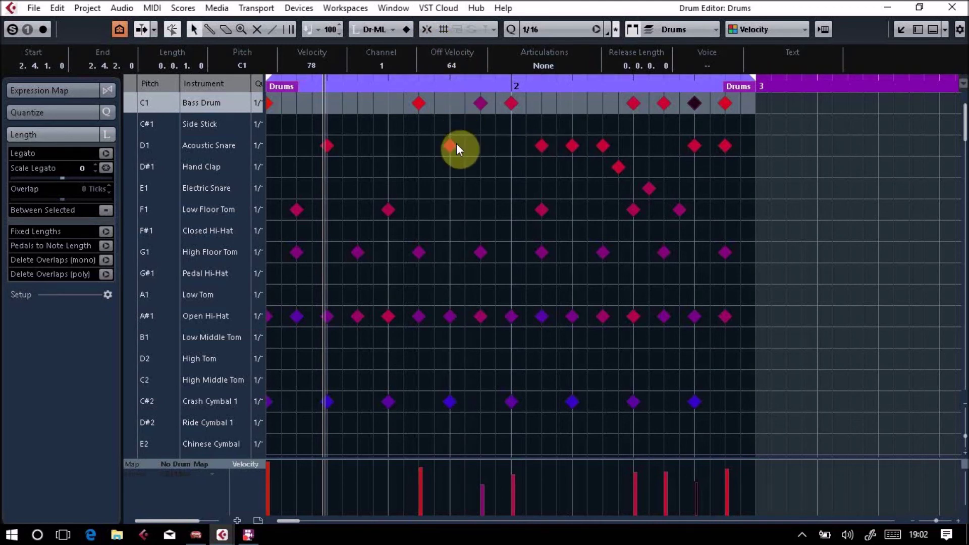
left_click(451, 145)
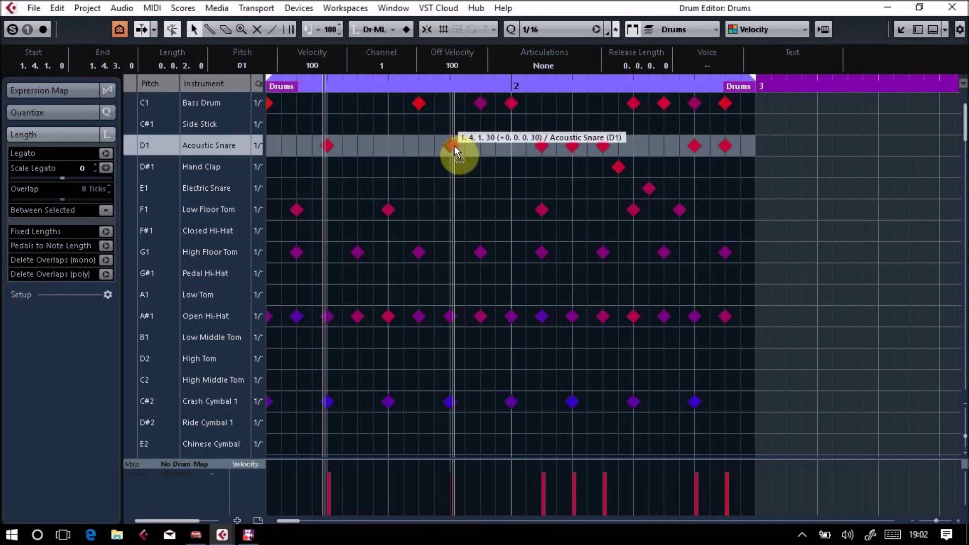
left_click_drag(453, 145, 453, 146)
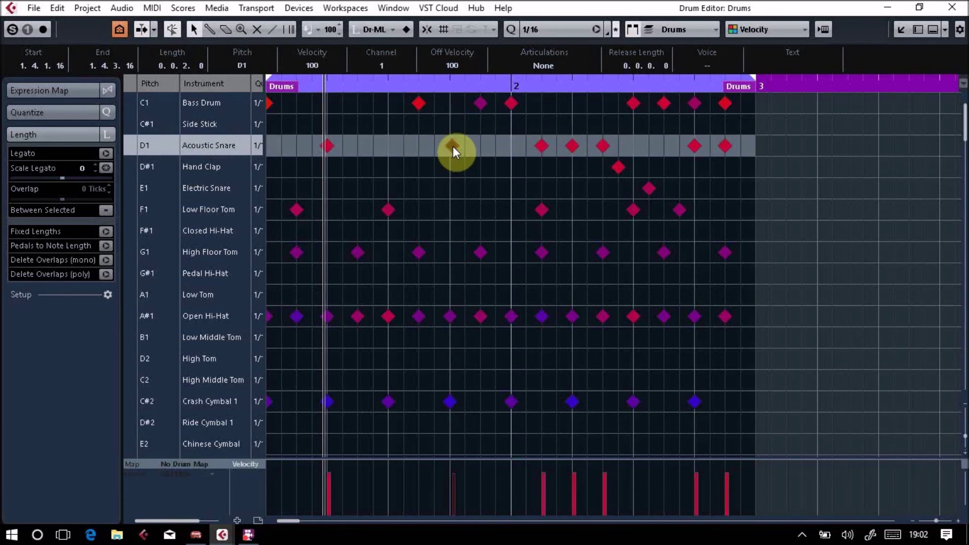
left_click_drag(515, 103, 516, 102)
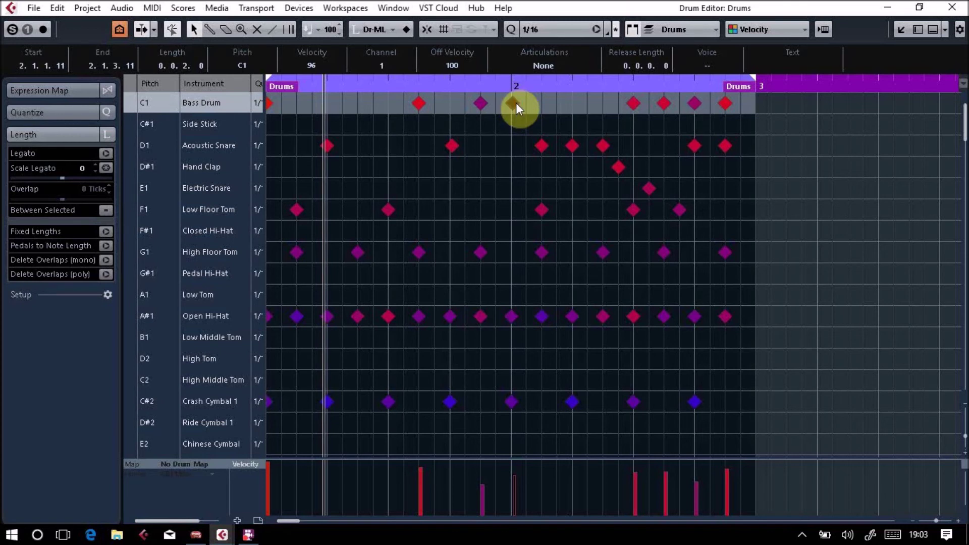
key("space")
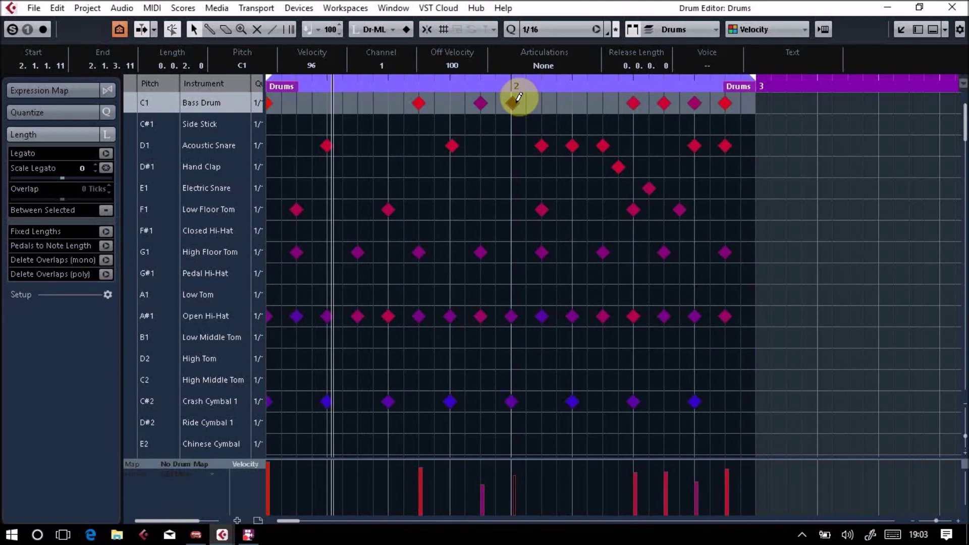
left_click(952, 7)
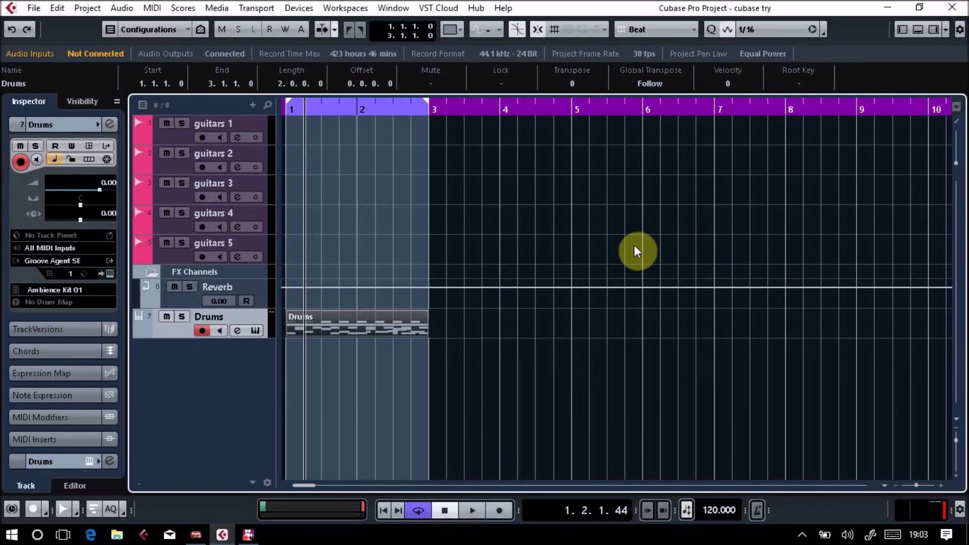
Select the Reverb track, then the Drums track, and open the MixConsole with F3.
left_click(195, 302)
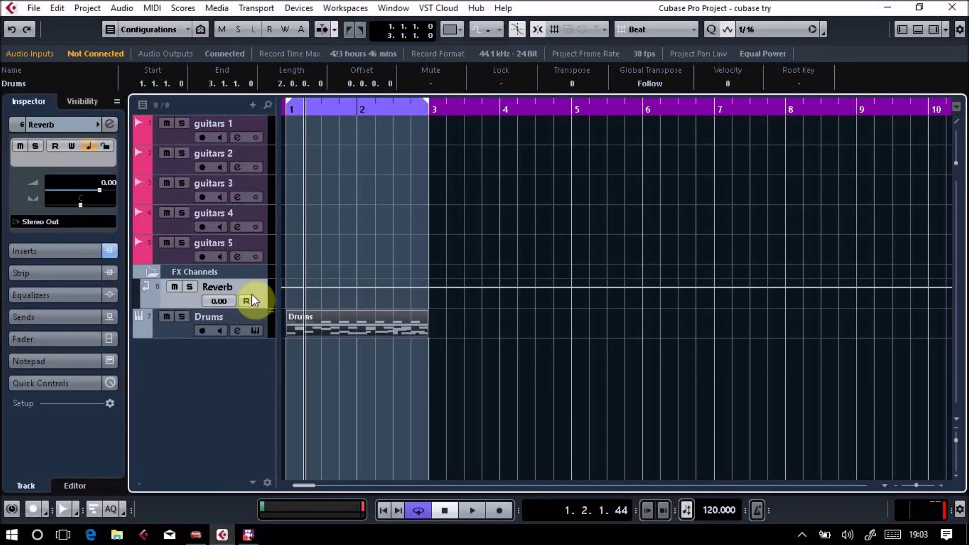
left_click(178, 332)
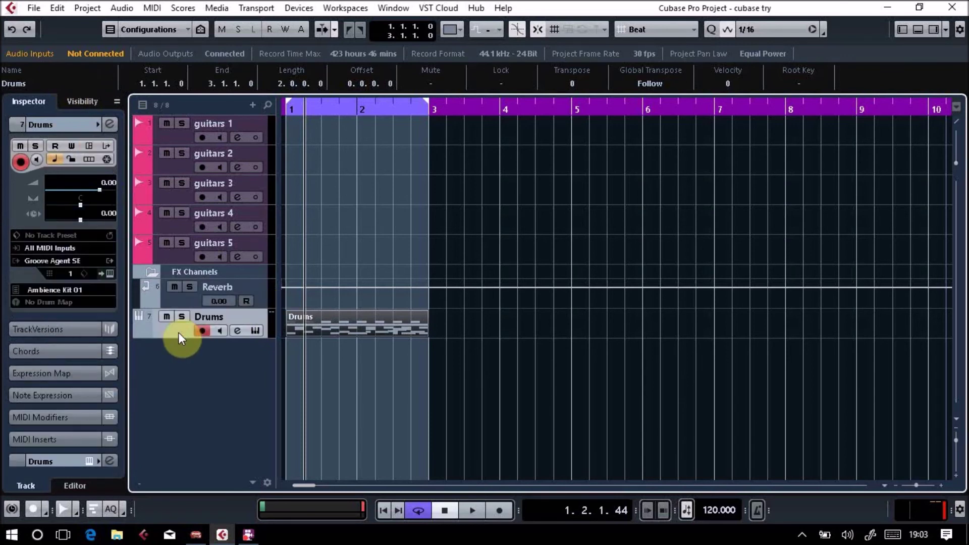
key("F3")
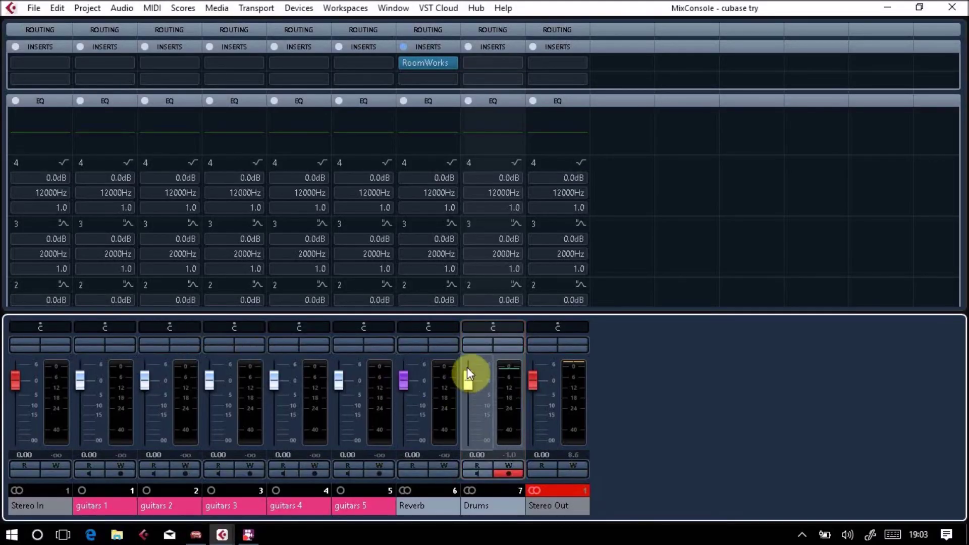
Route the Drums strip's first send to Reverb and activate it, playing back to hear it.
left_click(486, 384)
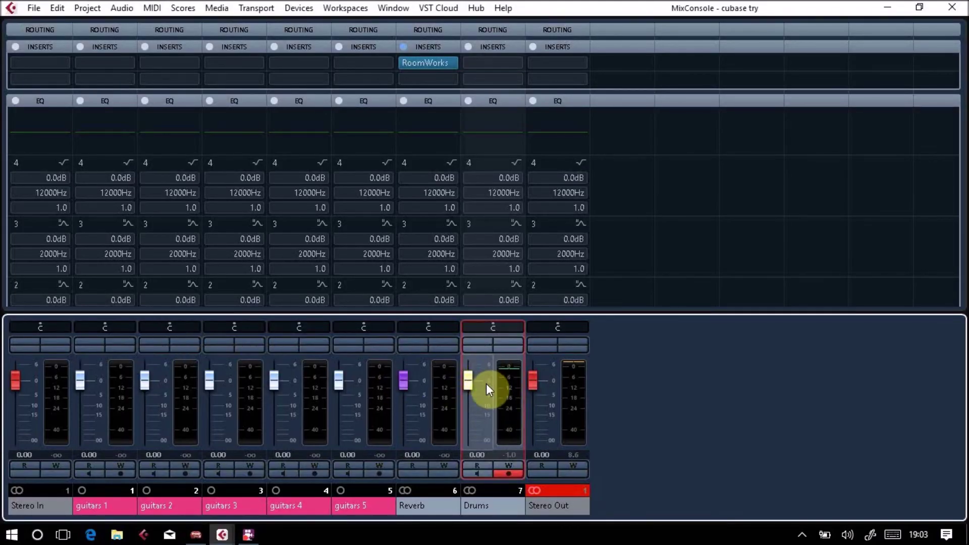
key("space")
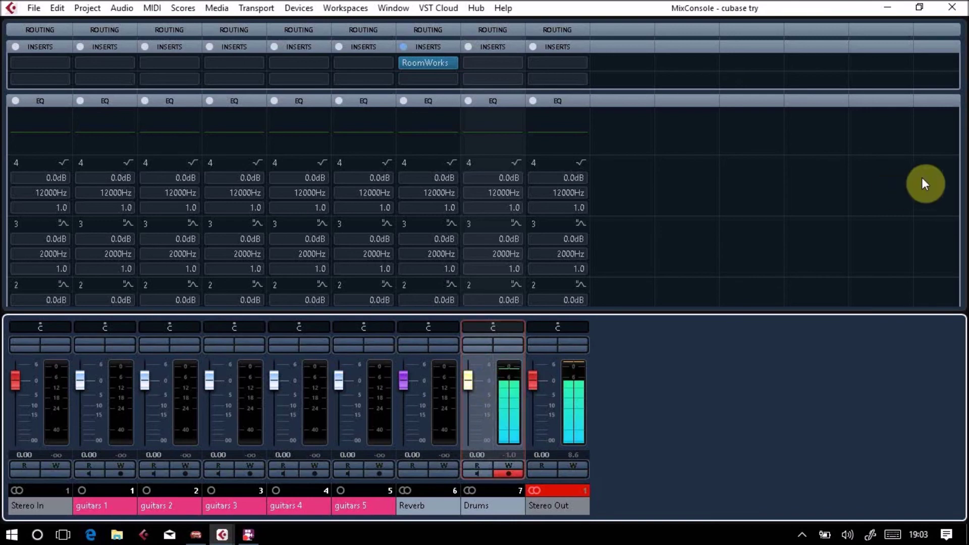
left_click_drag(963, 98, 963, 234)
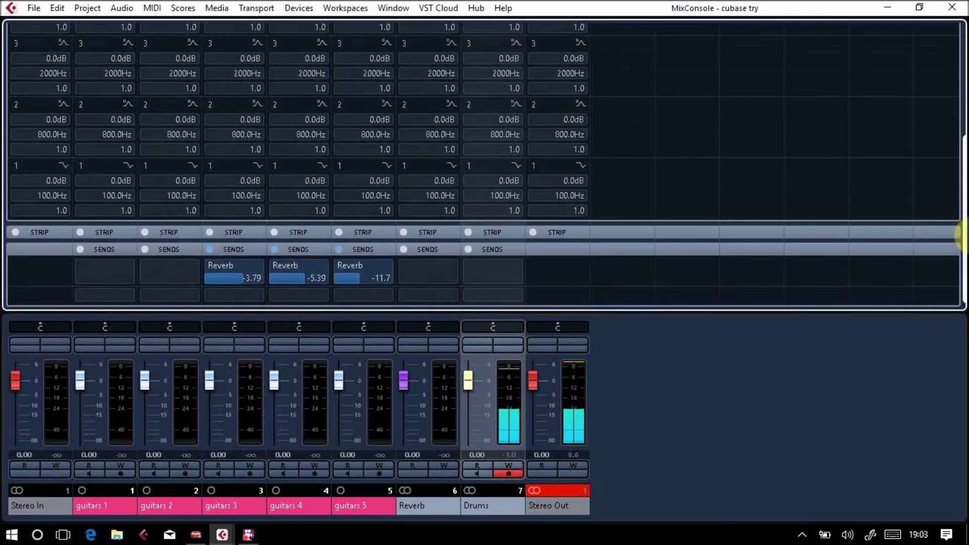
left_click(517, 272)
left_click(504, 326)
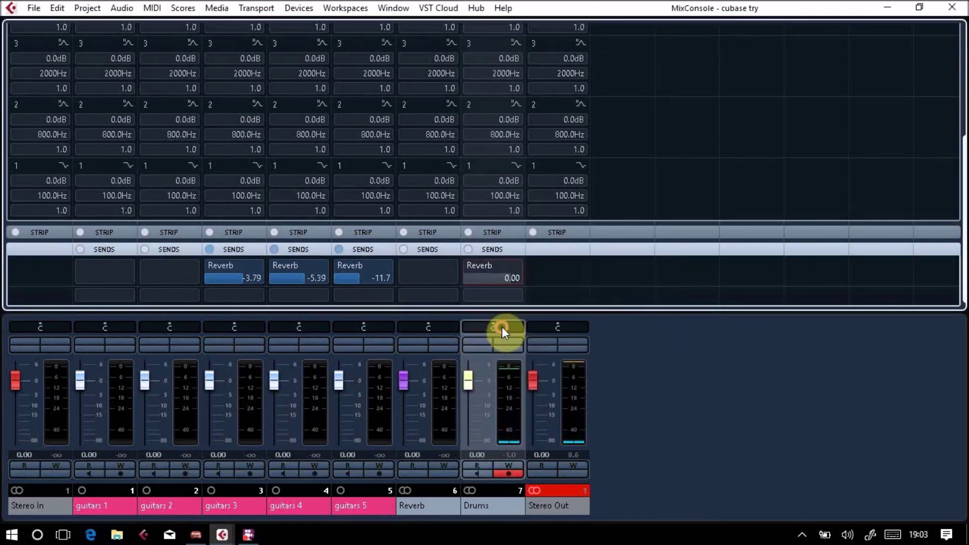
left_click(470, 266)
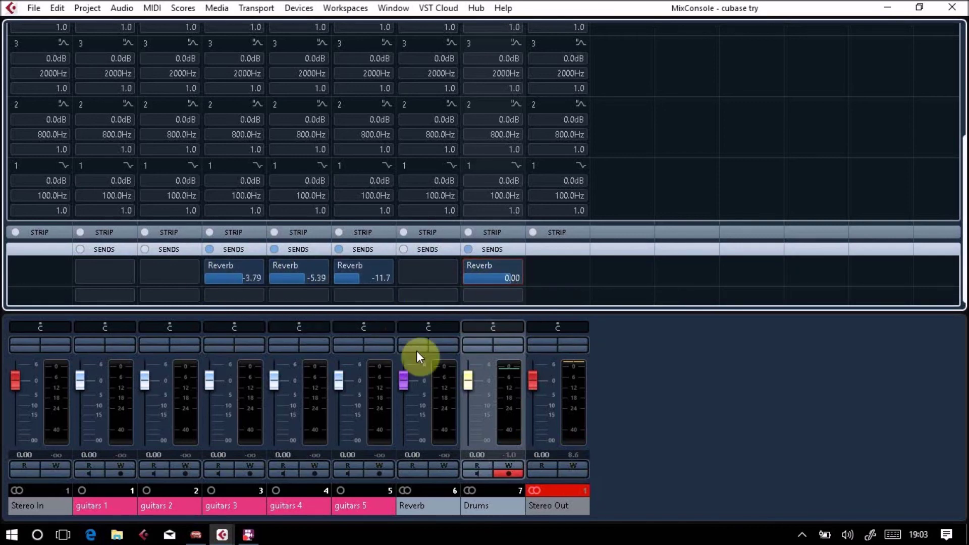
key("space")
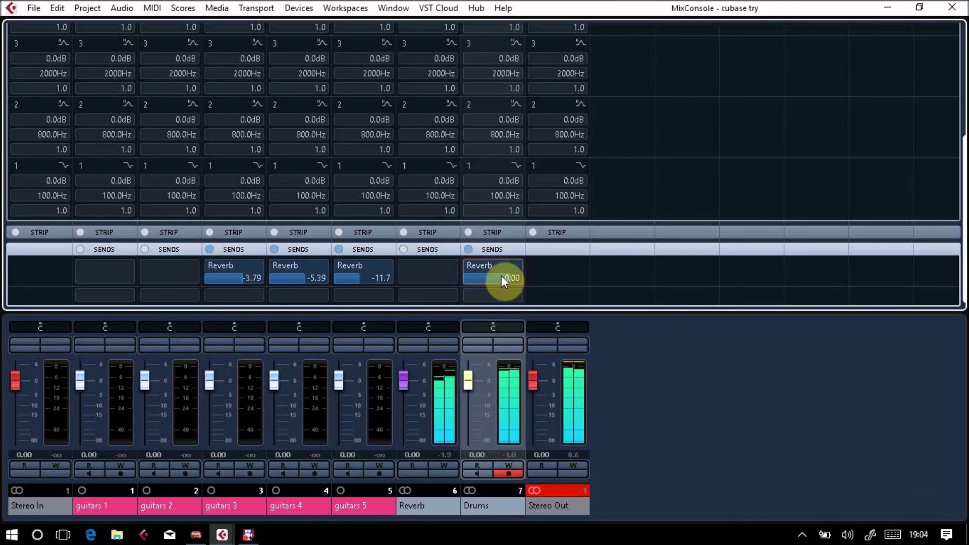
Drag the Drums Reverb send level to -15.2 dB and close the MixConsole.
left_click_drag(504, 277, 480, 279)
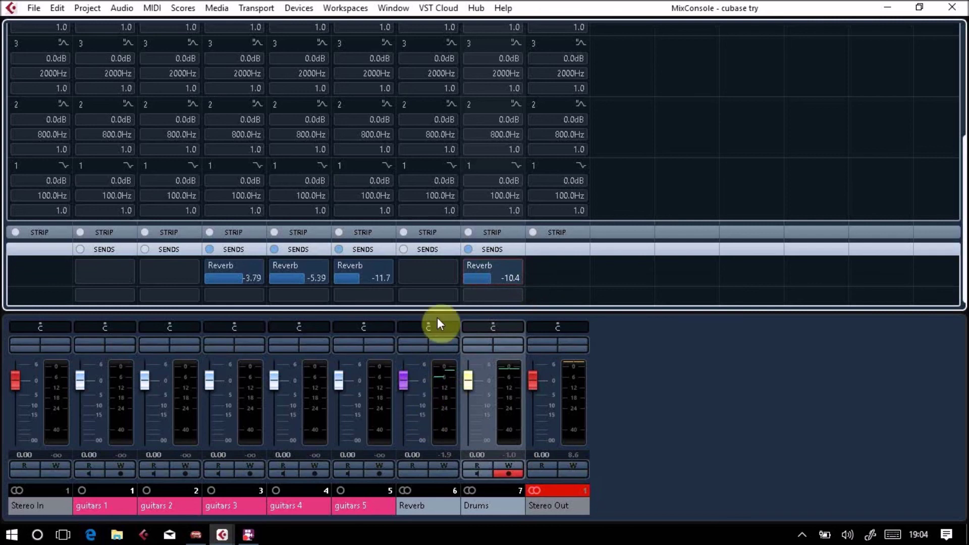
left_click_drag(485, 272, 500, 285)
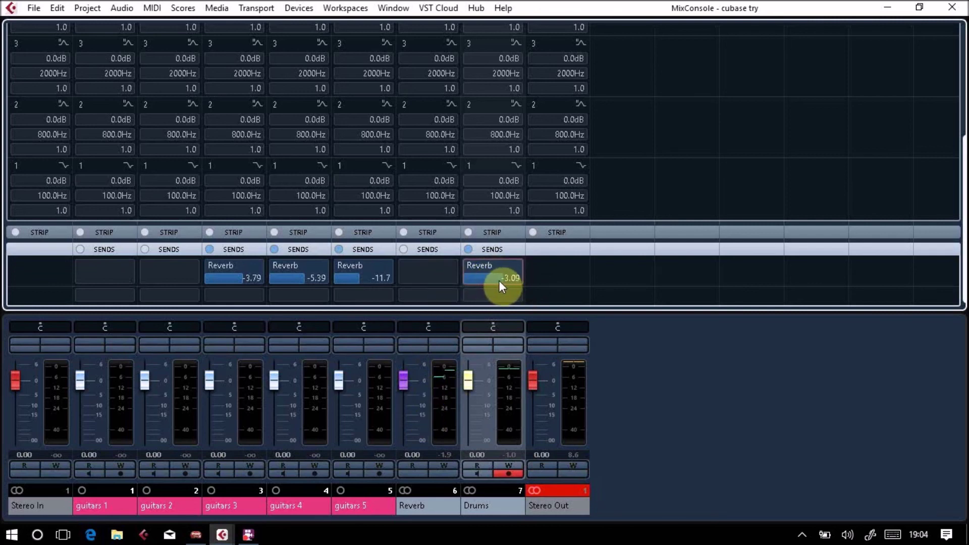
scroll(480, 281, "up", 1)
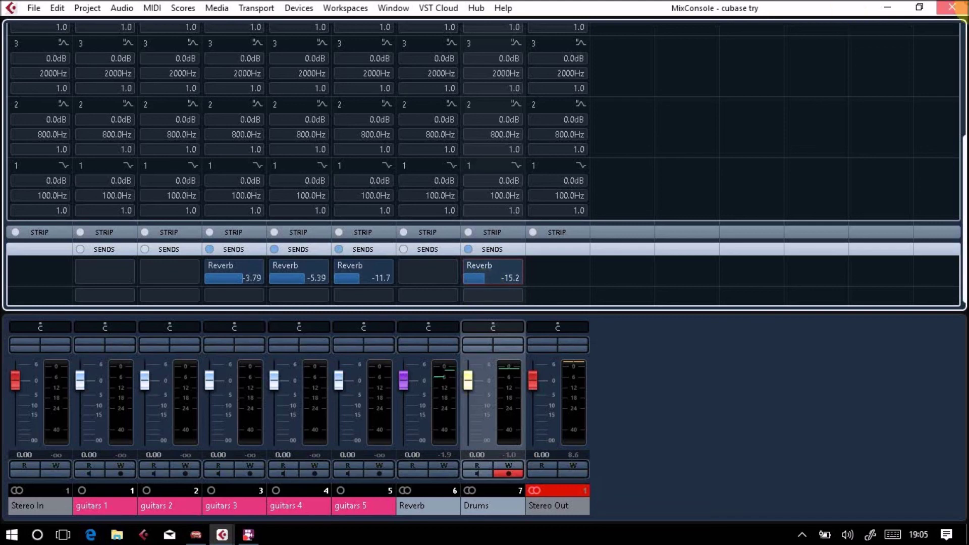
left_click(952, 7)
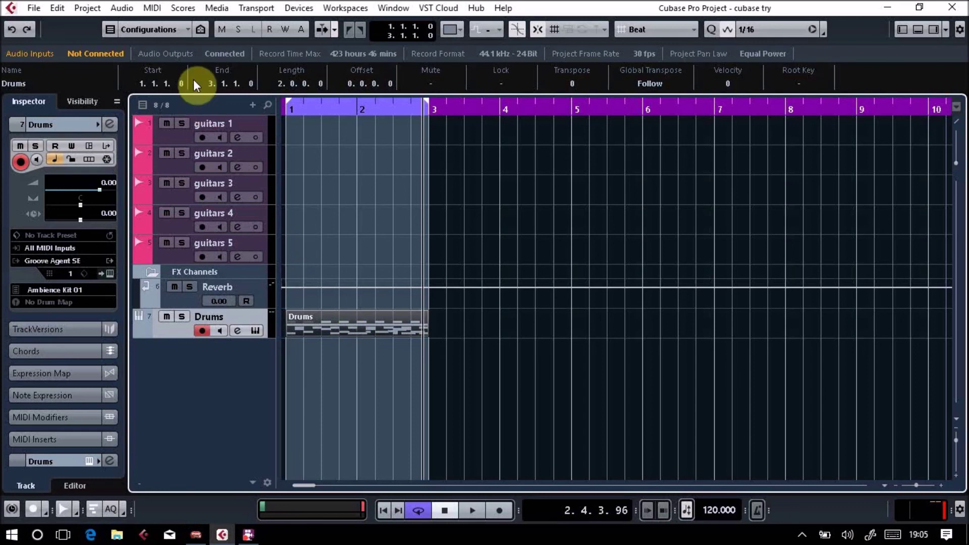
left_click(159, 9)
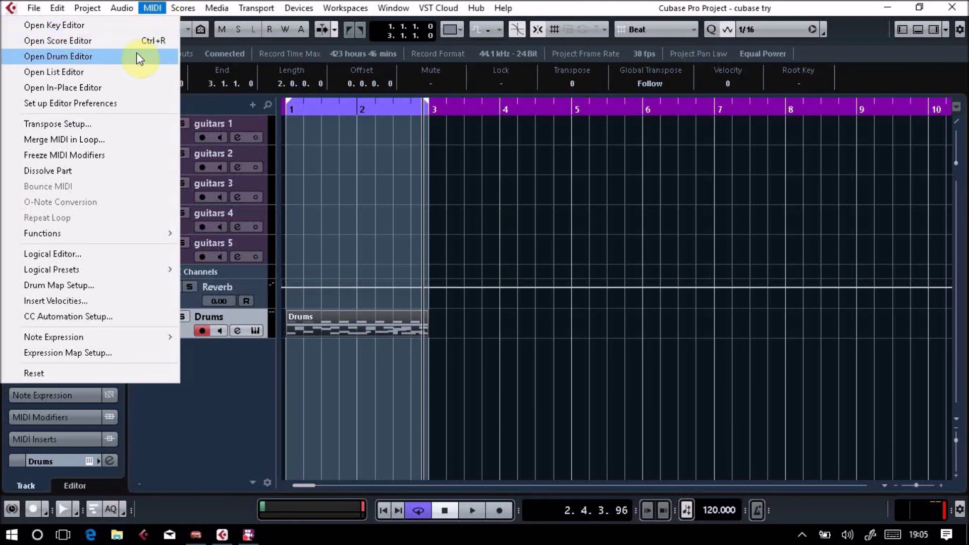
left_click(354, 356)
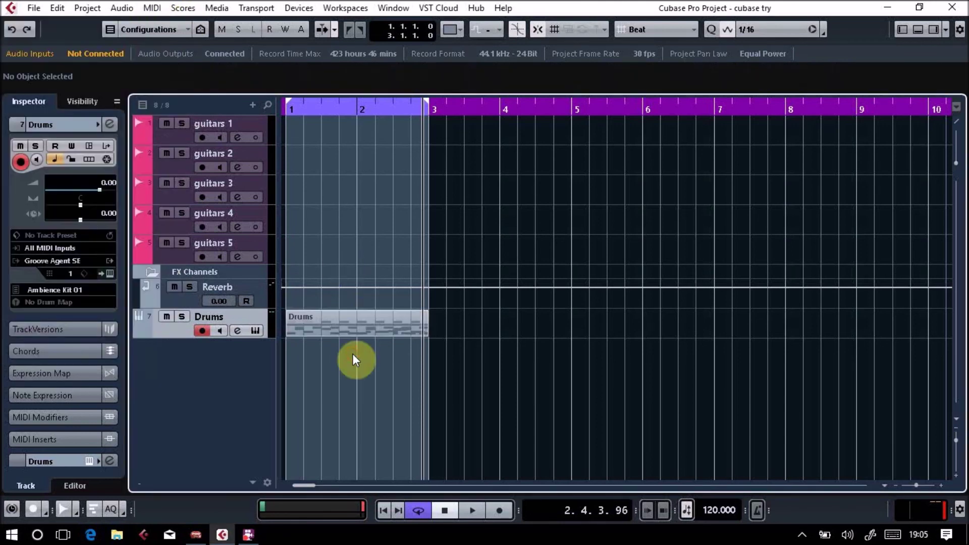